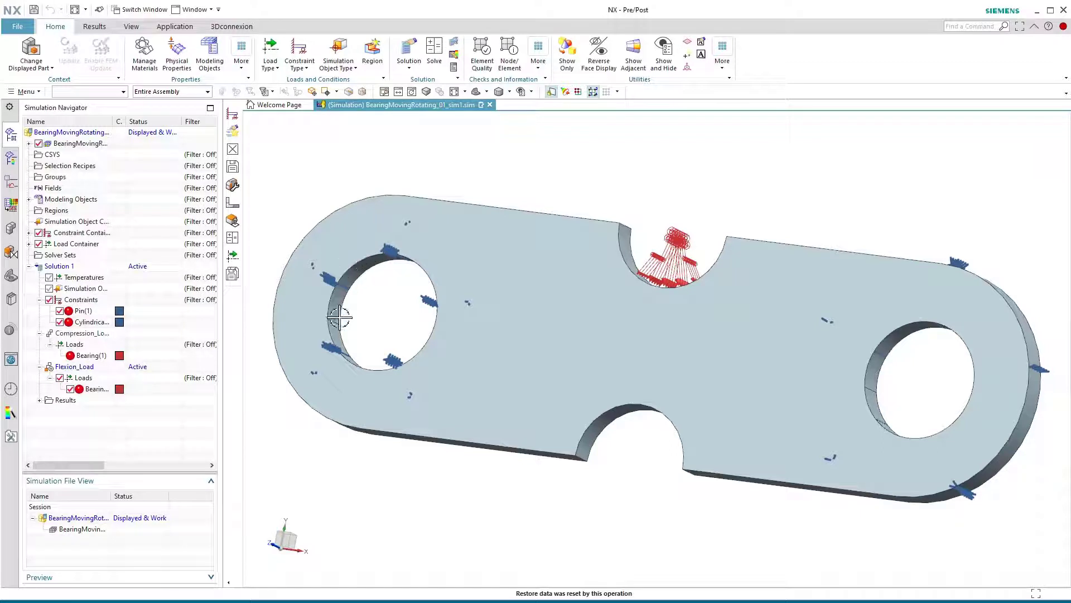
- Review the available constraint types and highlight the pinned and cylindrical constraints of Solution 1 on the two plate holes
click(300, 63)
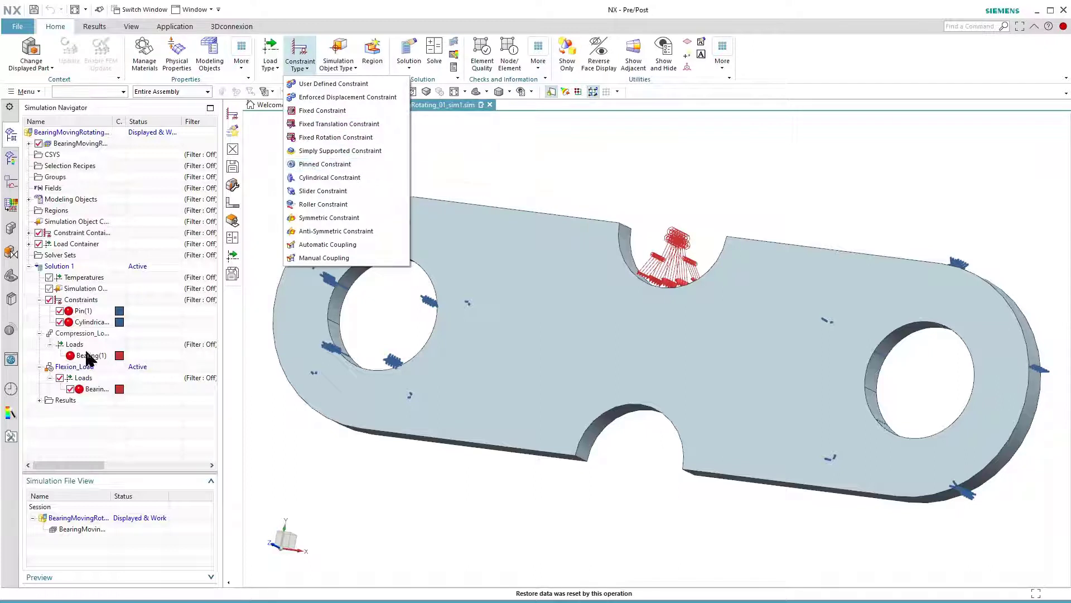
click(84, 311)
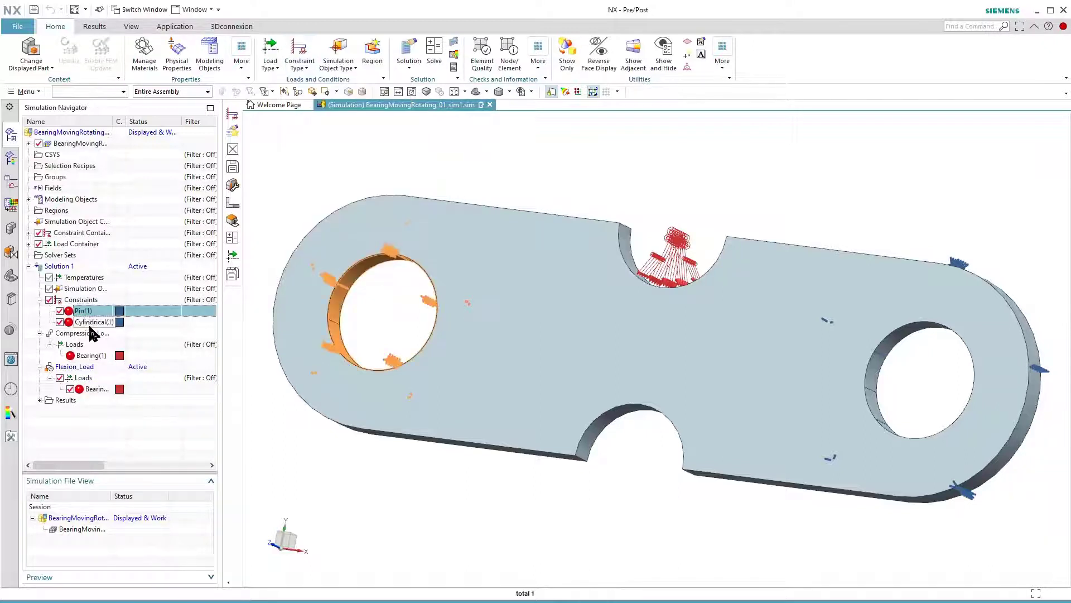
click(90, 323)
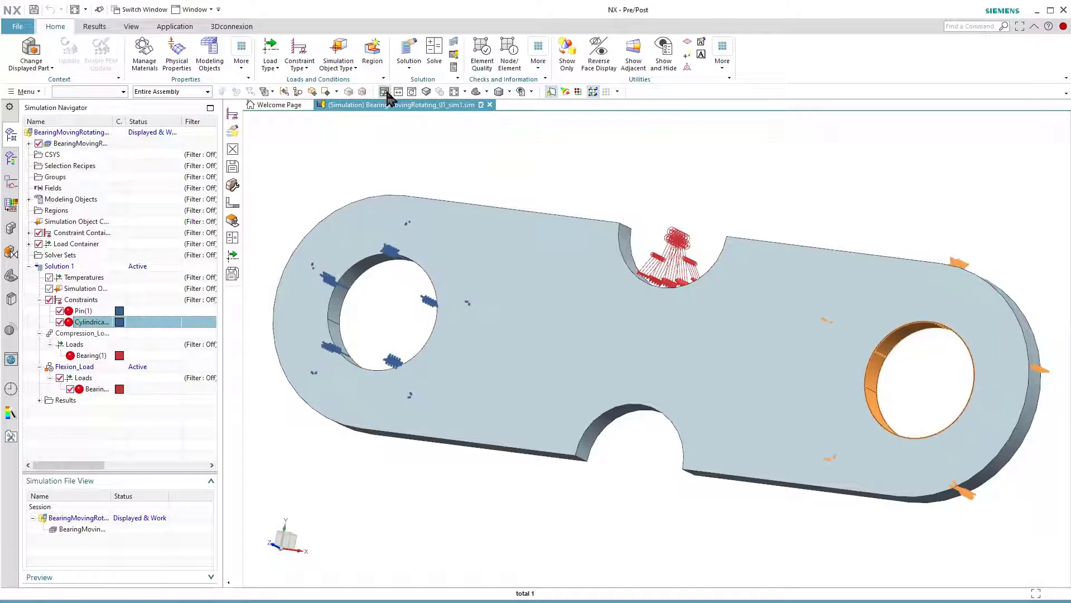
click(306, 68)
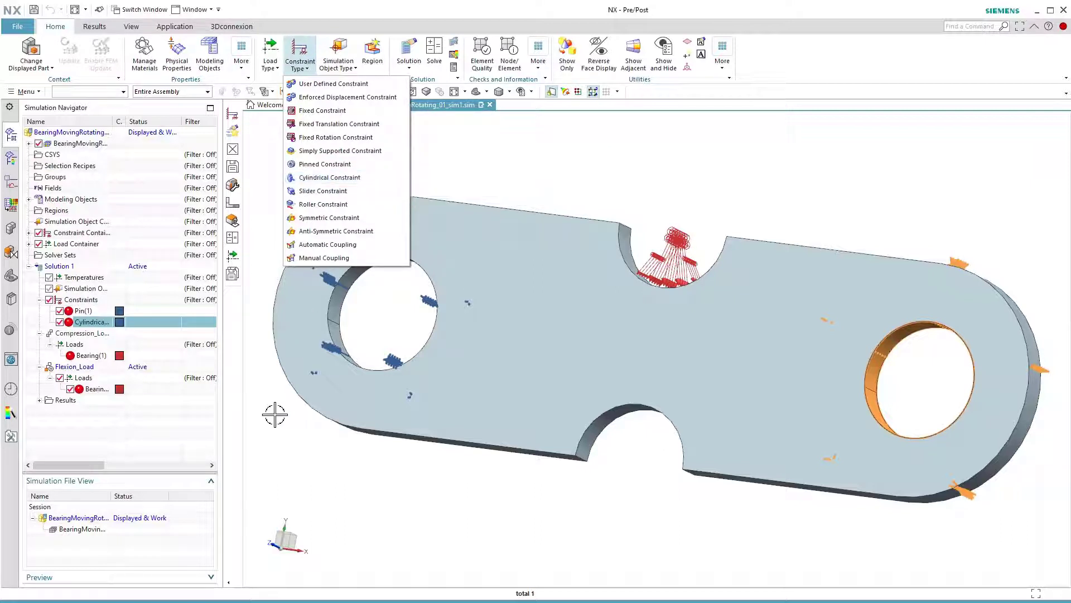
- Inspect the compression bearing load's definition and highlight the bearing loads of the Compression_Load and Flexion_Load subcases on the plate
double_click(89, 356)
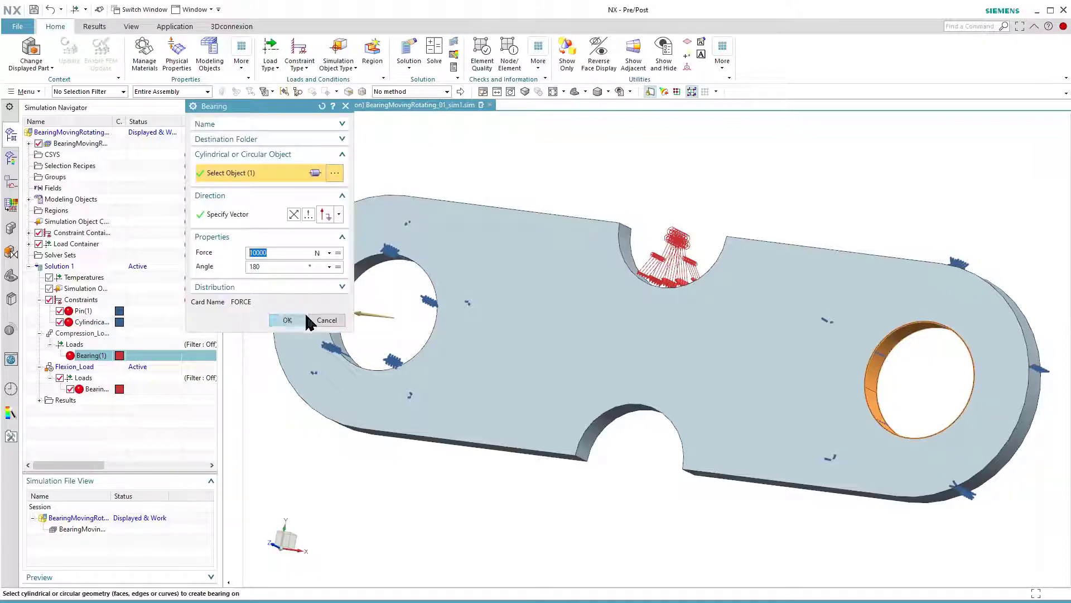
click(287, 320)
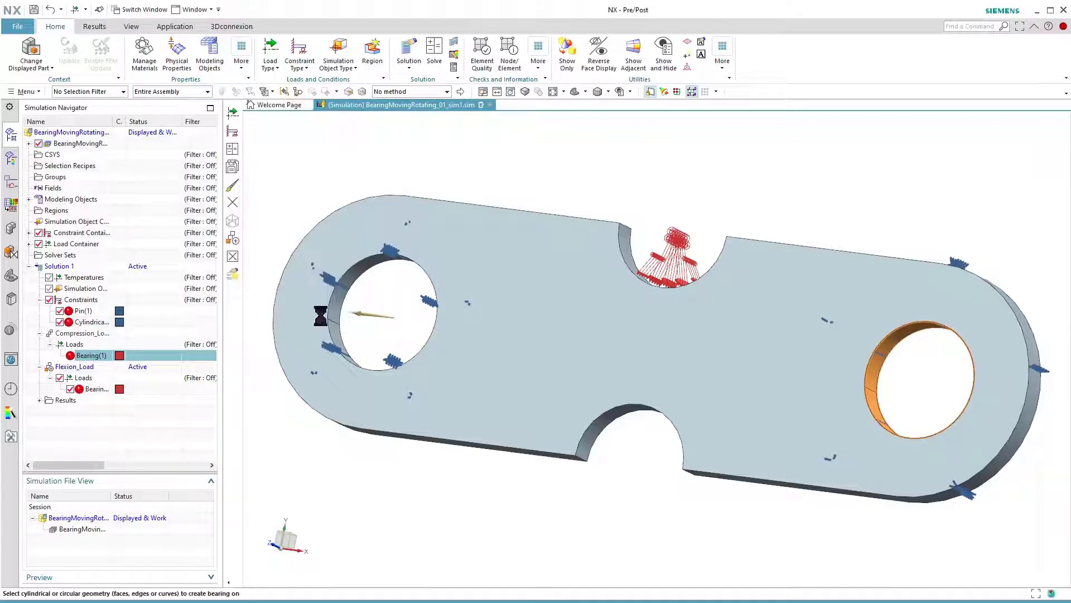
click(102, 356)
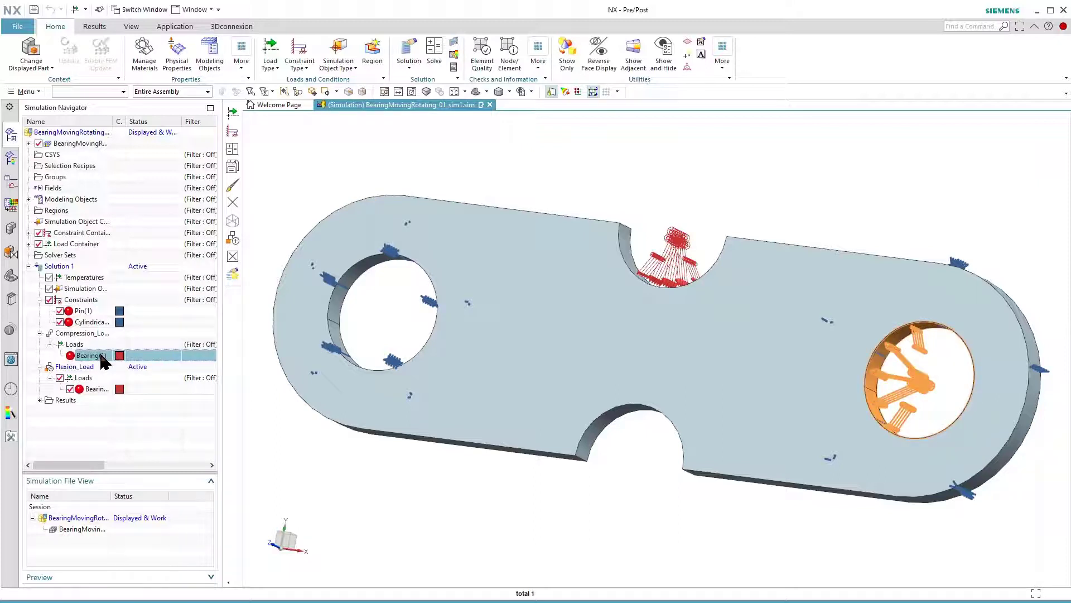
click(94, 390)
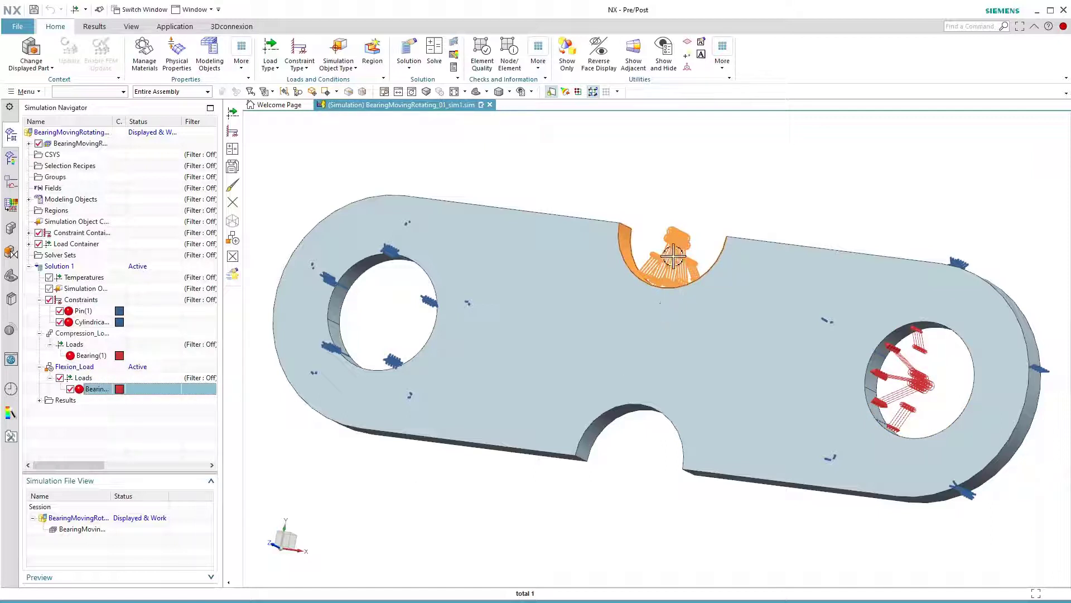
- Make Compression_Load the active subcase and deactivate it again, leaving neither load subcase active
click(72, 366)
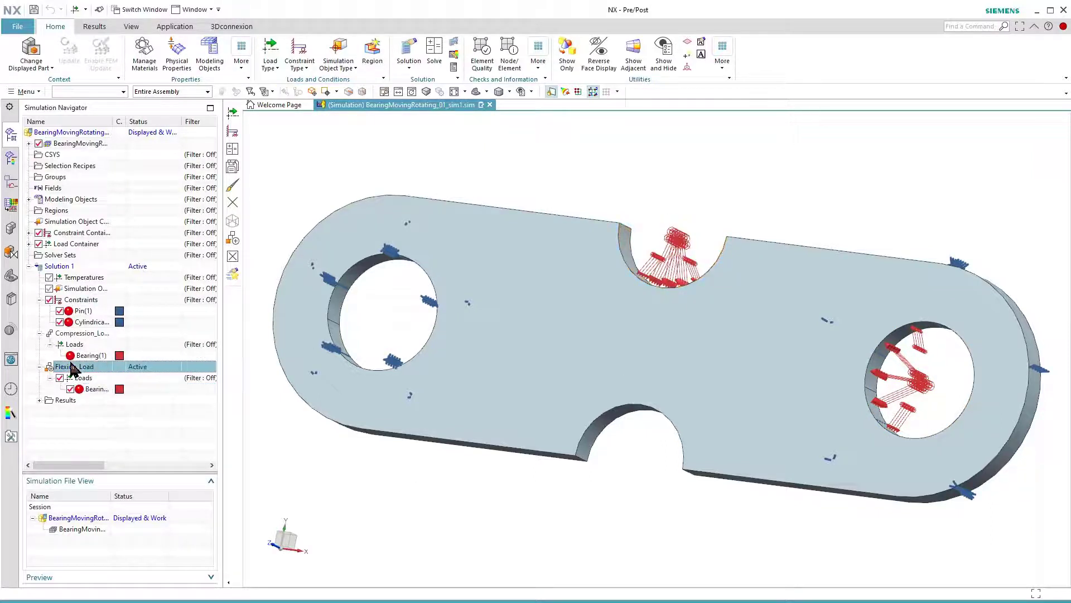
double_click(83, 334)
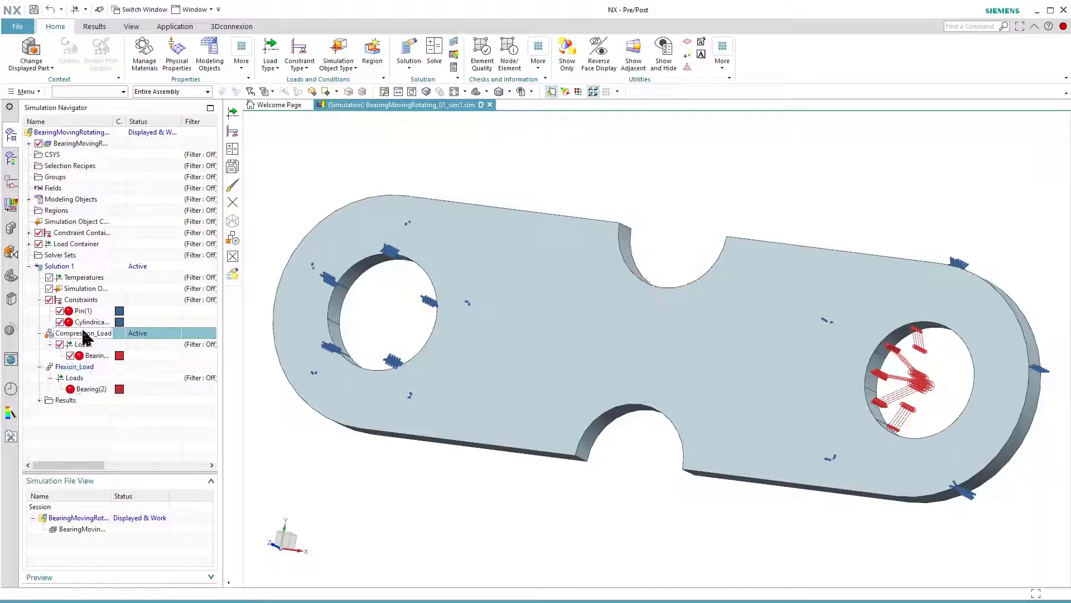
double_click(84, 332)
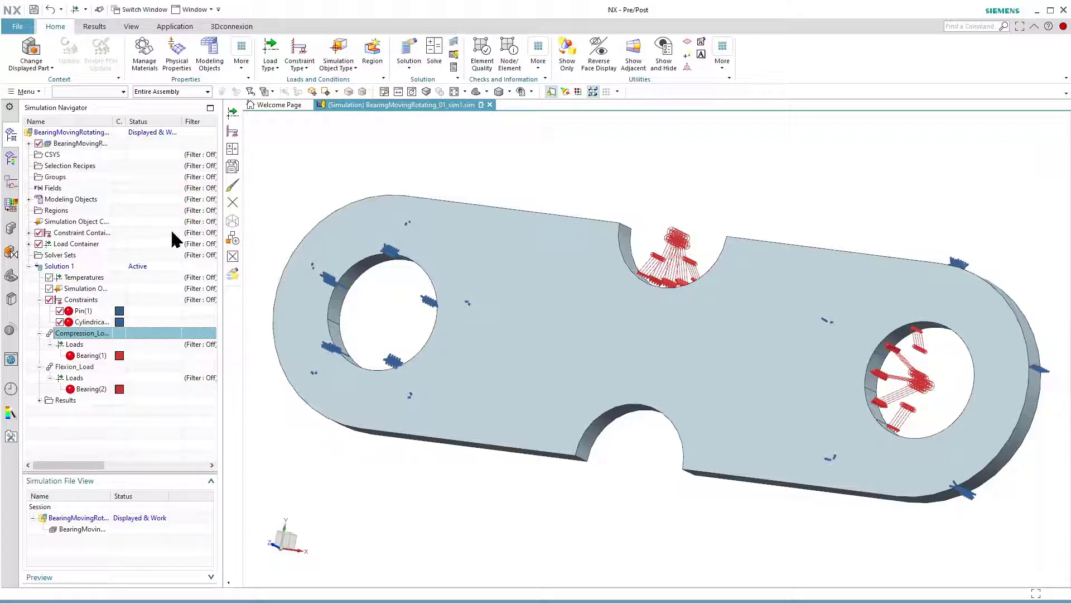
- In the FEM file, create a Multi Body-Infer Target 3D swept mesh from the plate's front face with CHEXA(20) elements sized 2.5 mm
double_click(83, 529)
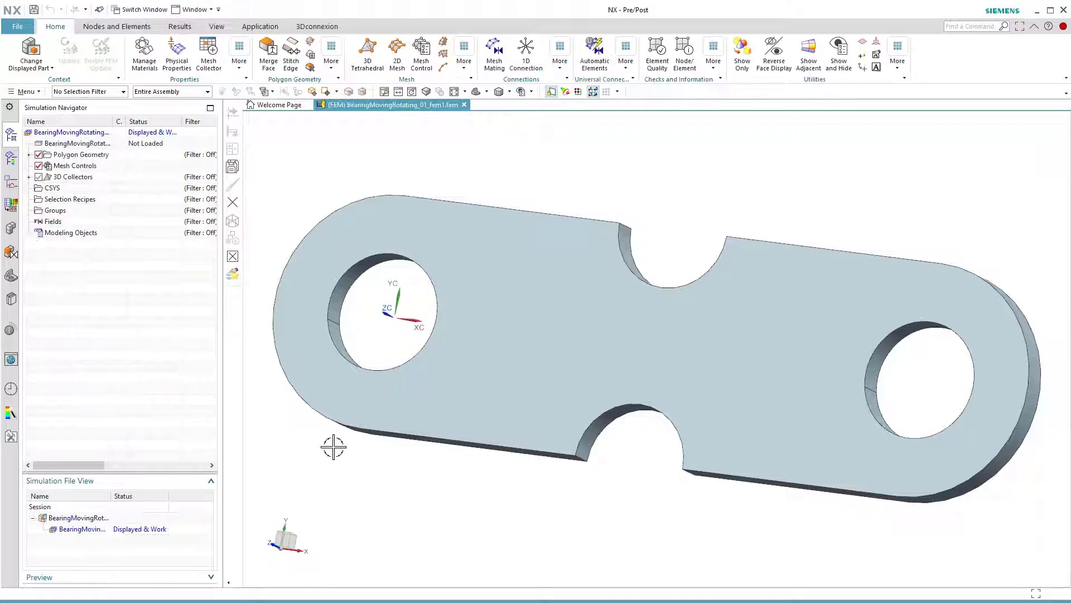
click(443, 46)
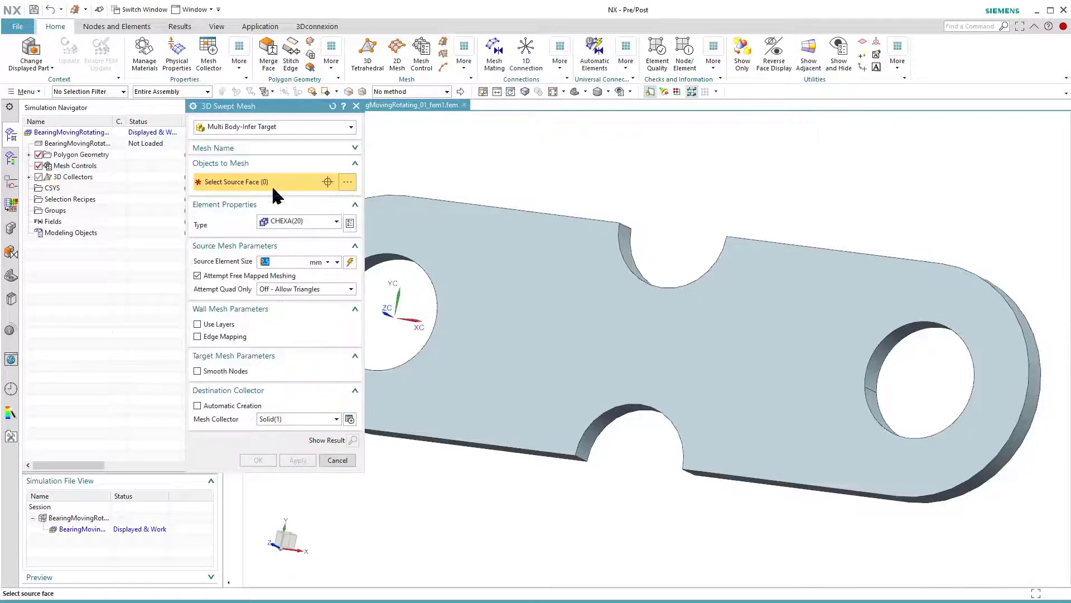
click(286, 221)
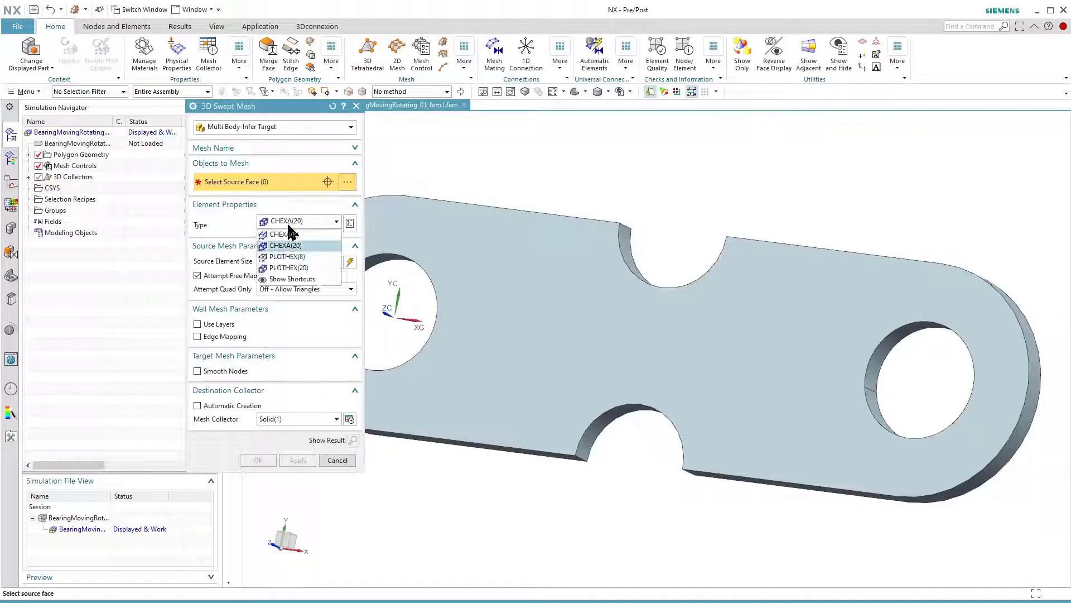
click(291, 246)
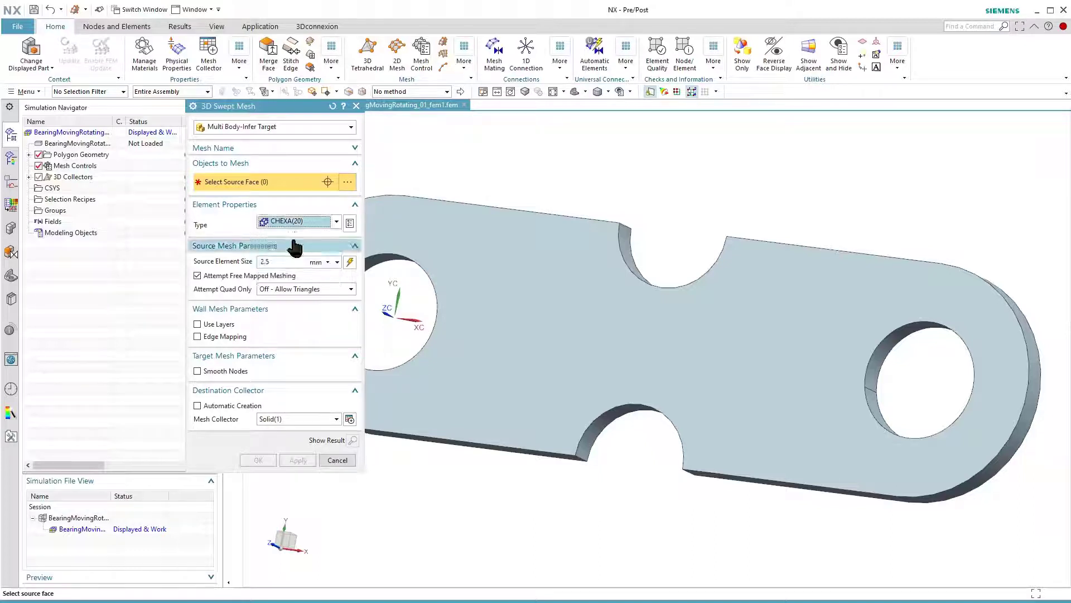
click(273, 129)
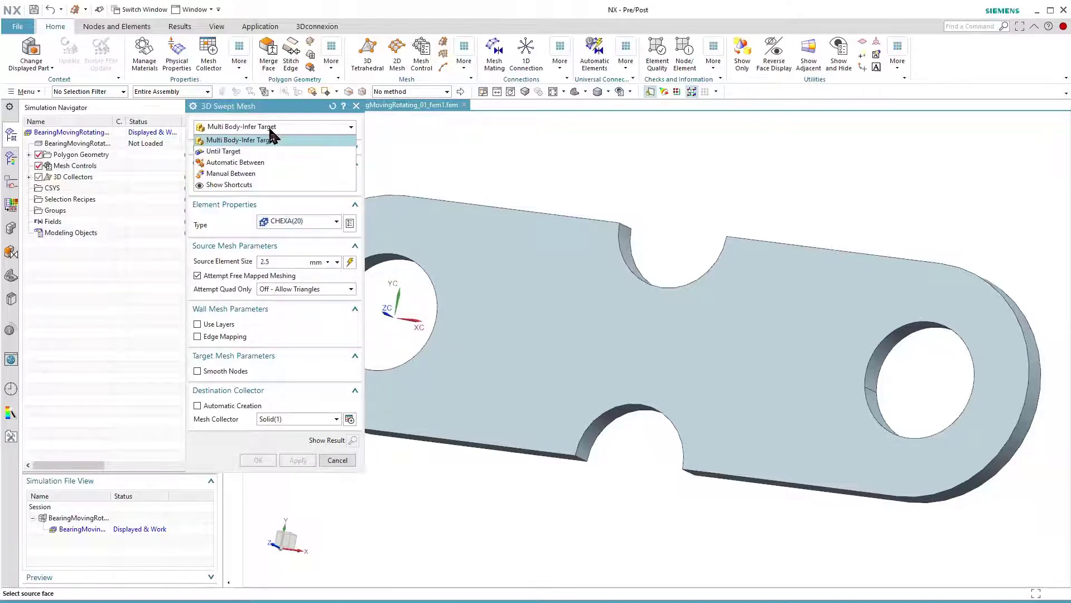
click(272, 141)
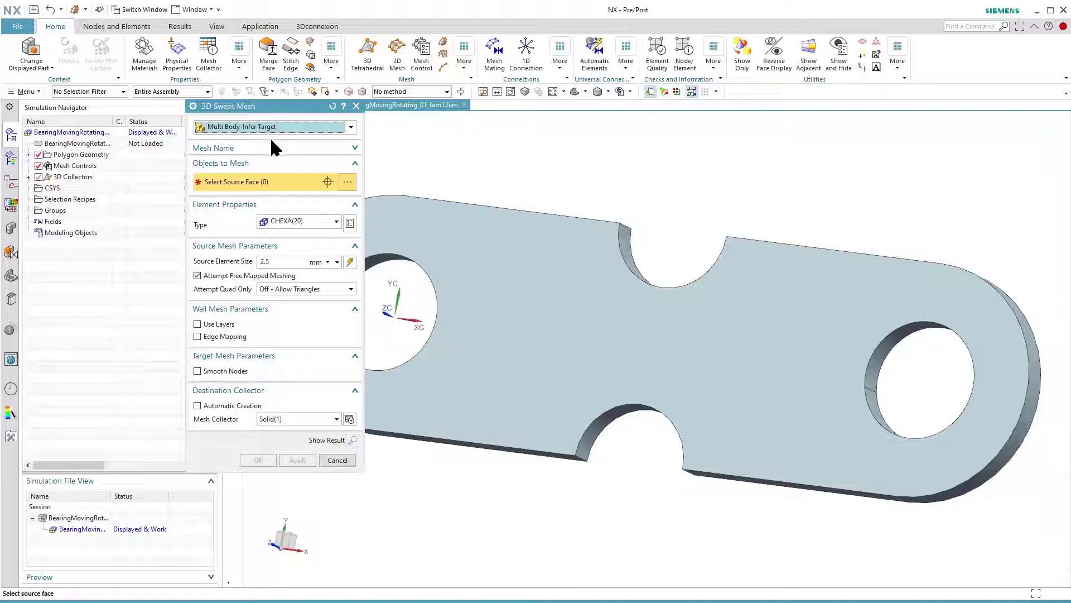
click(505, 303)
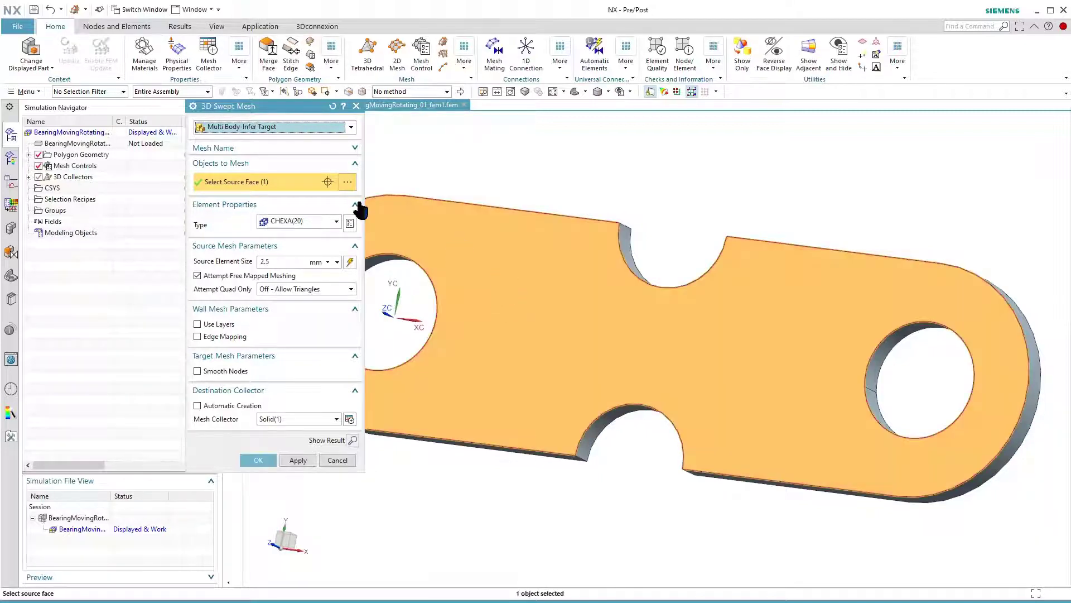
click(261, 261)
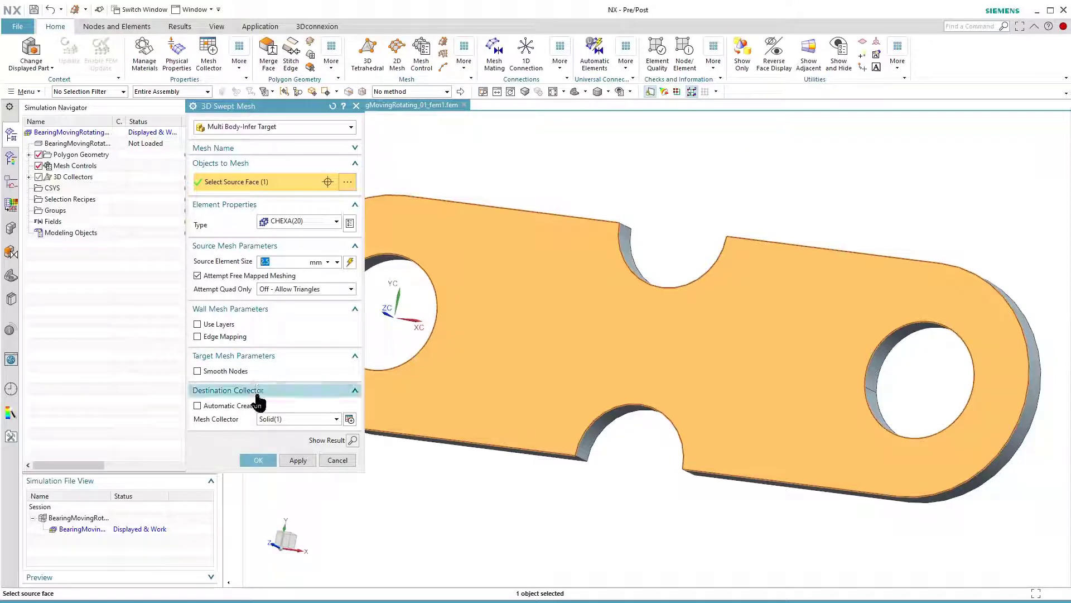
click(255, 461)
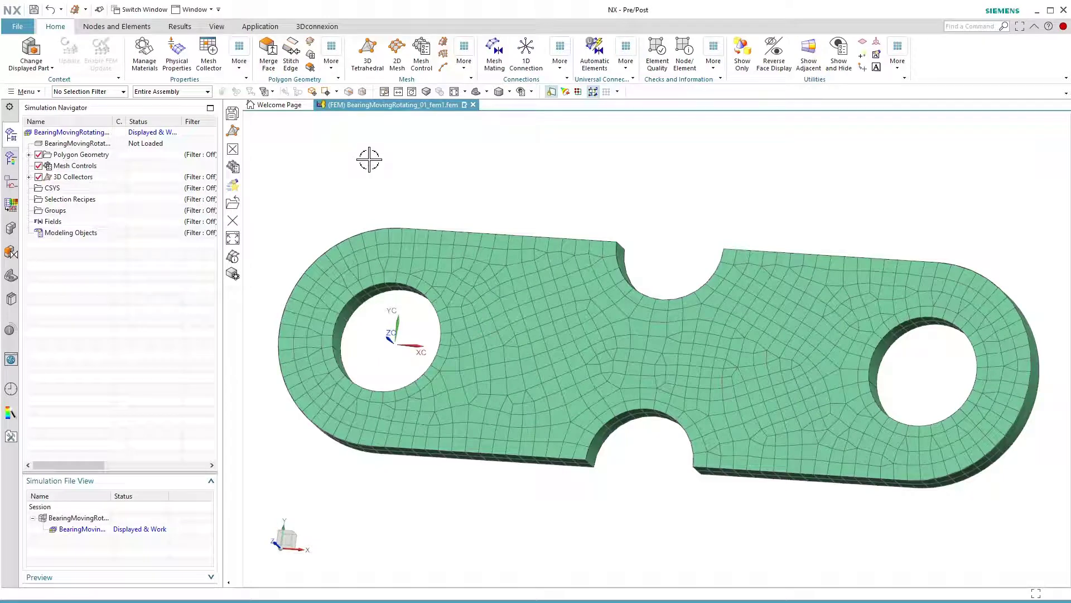
- Return to the simulation file and solve Solution 1 with the default solve settings
double_click(75, 518)
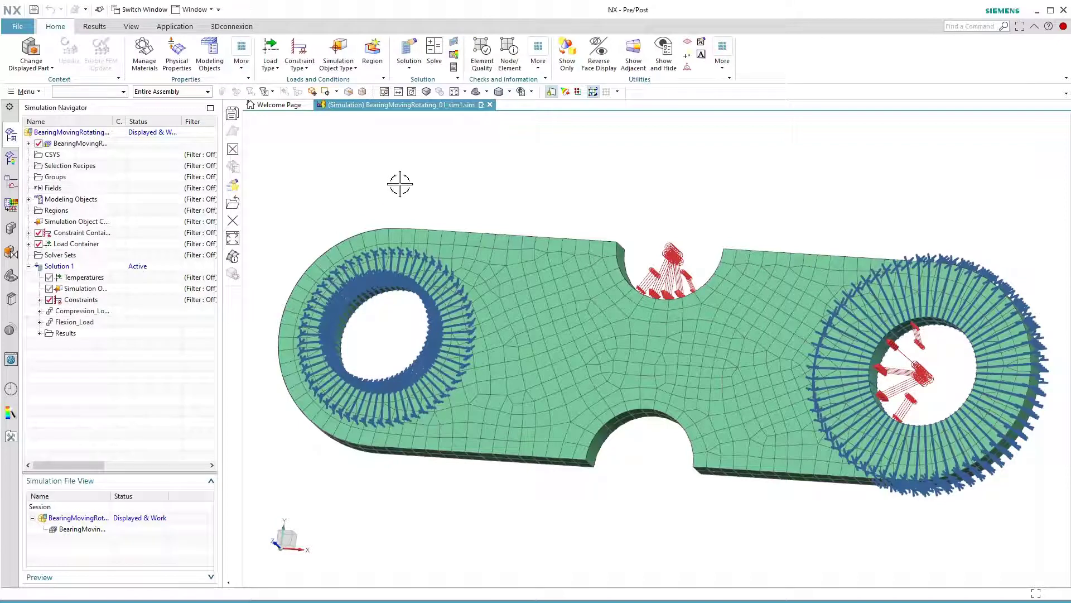
click(436, 62)
click(282, 246)
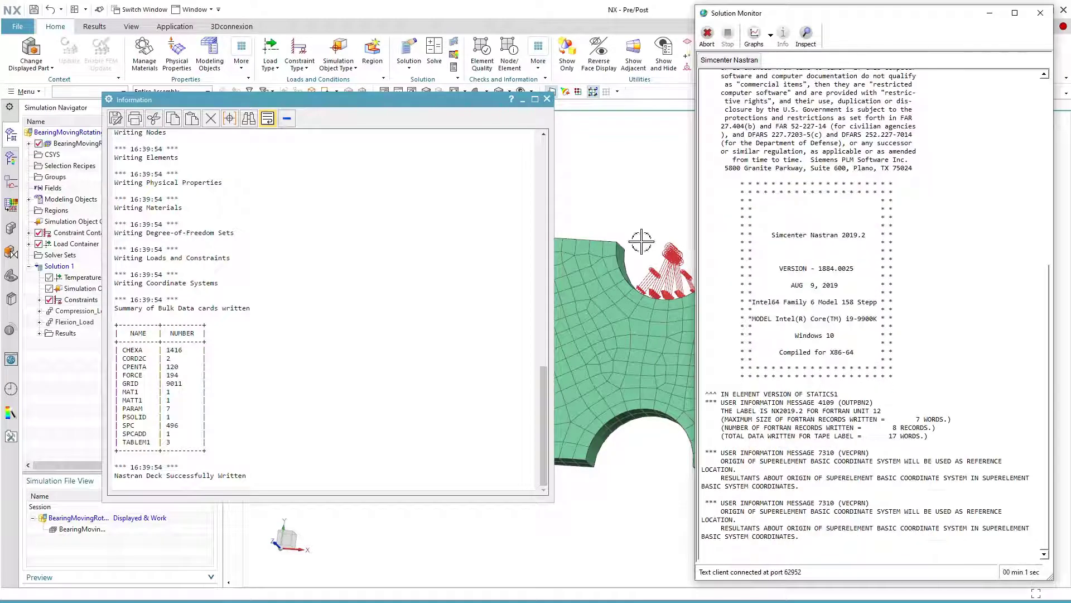
- Check the analysis job information for the solved job and close the information and job monitor windows
click(548, 545)
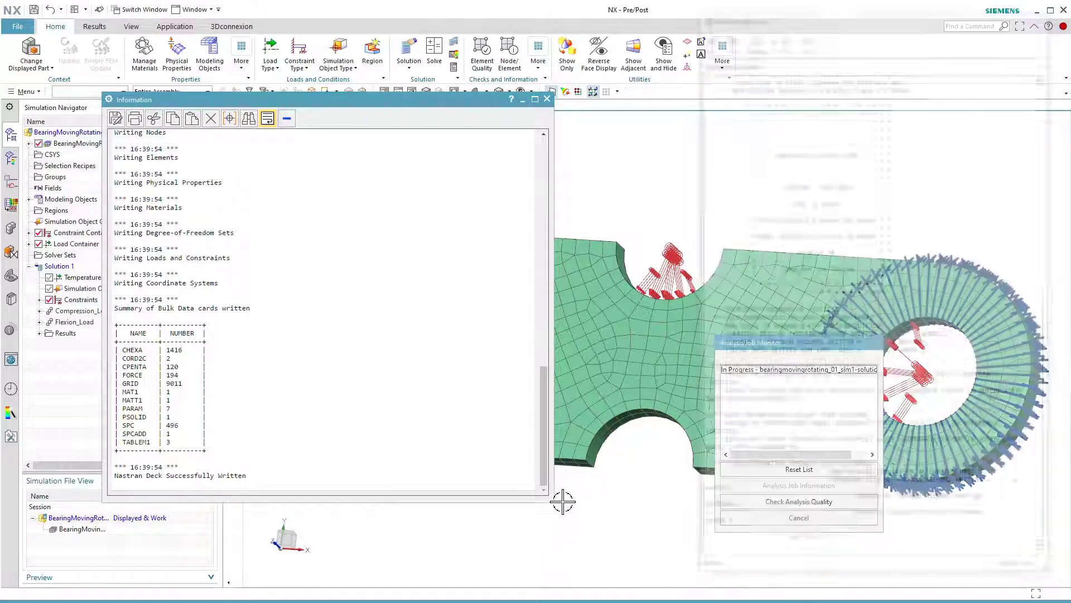
click(751, 370)
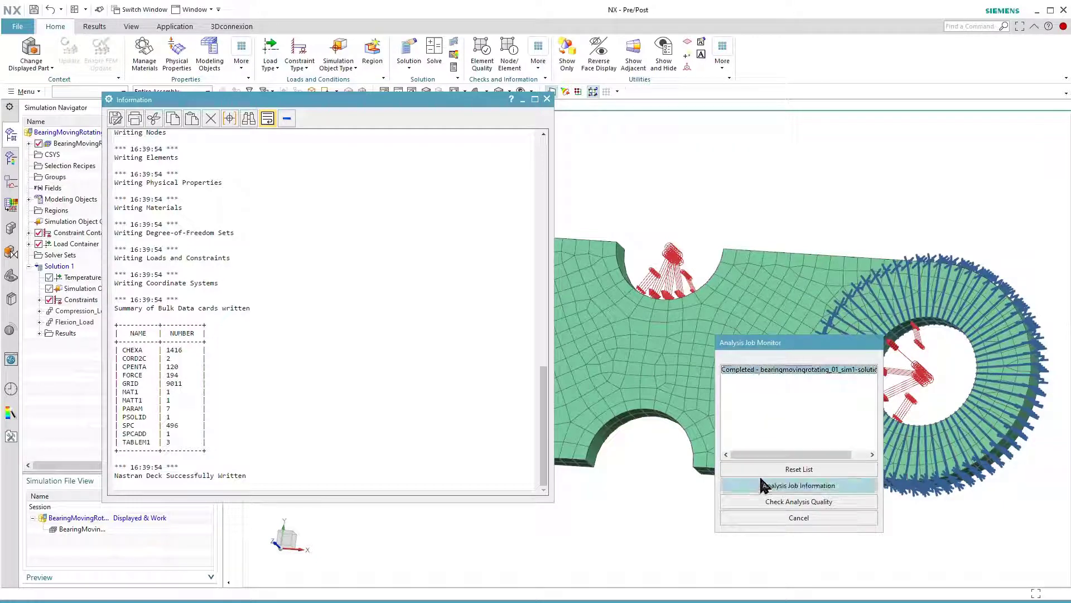
click(763, 486)
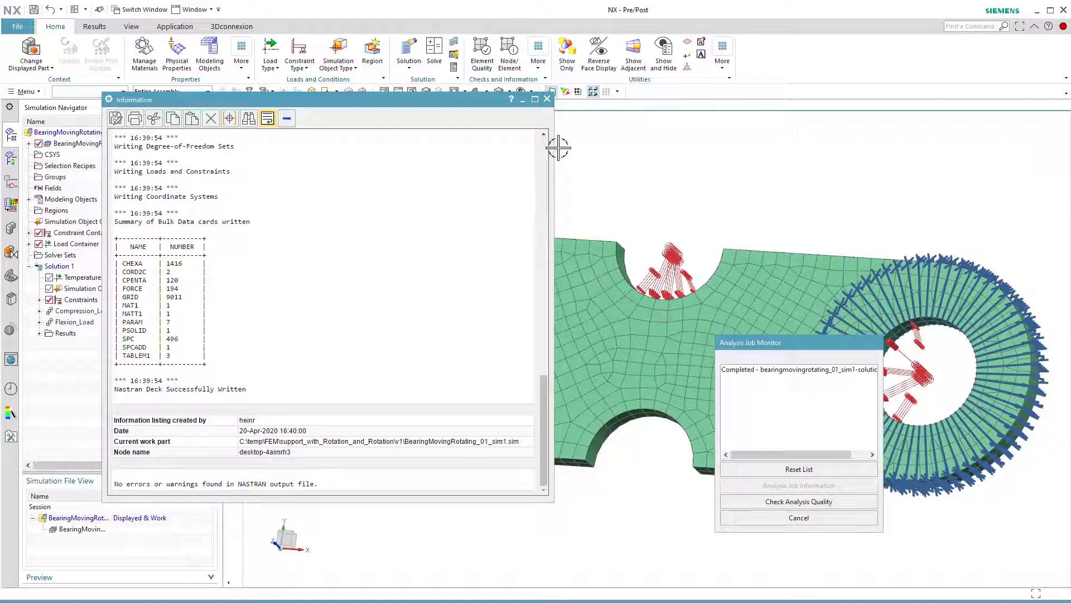
click(546, 99)
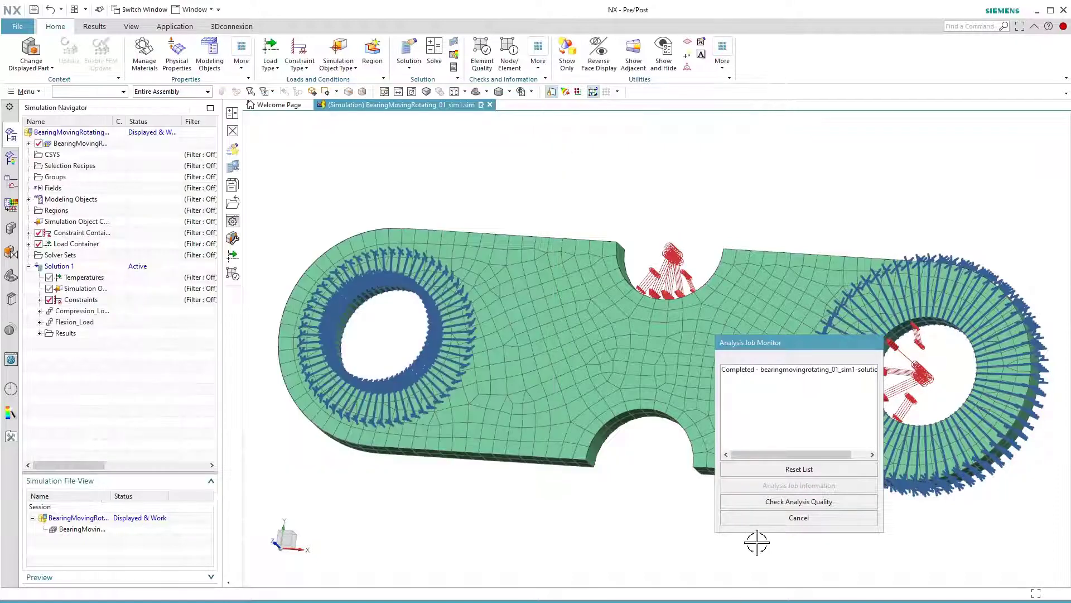
click(754, 516)
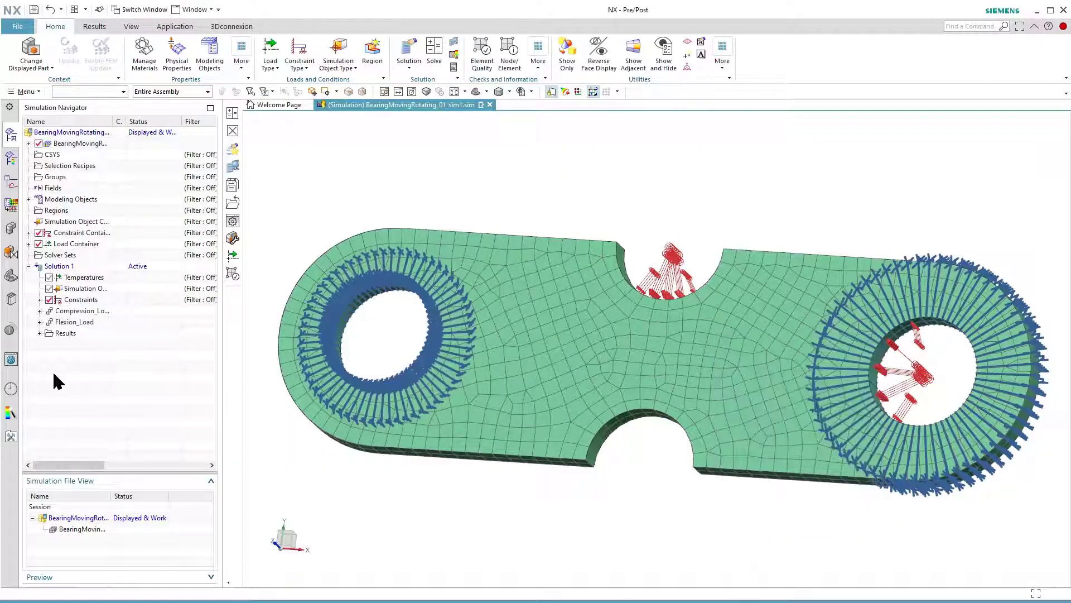
- Open the structural results of Solution 1 and list the result types of Compression_Load and Flexion_Load
click(39, 332)
double_click(77, 344)
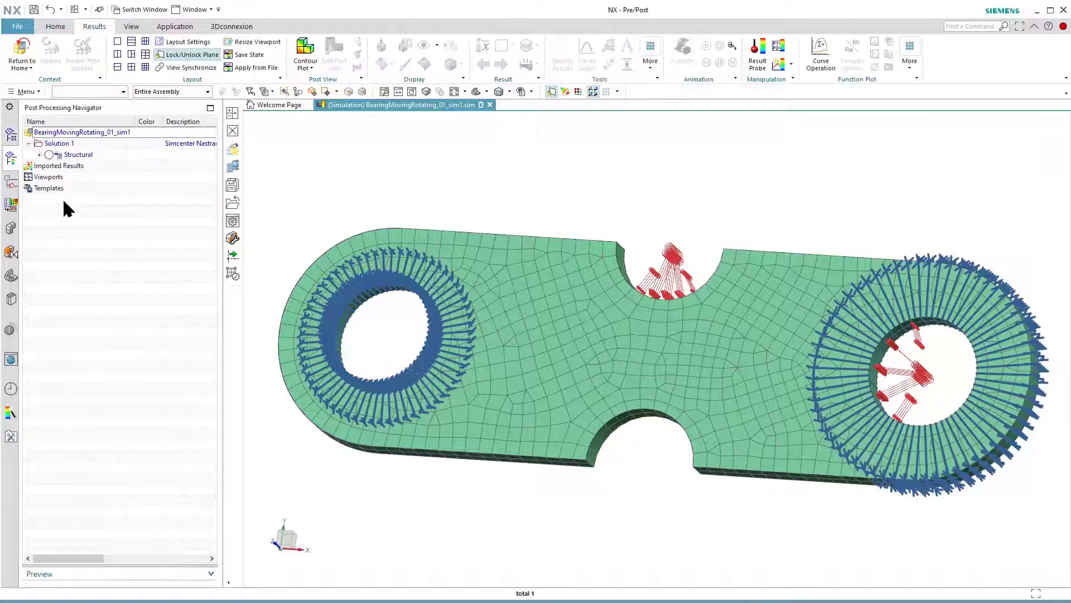
click(39, 155)
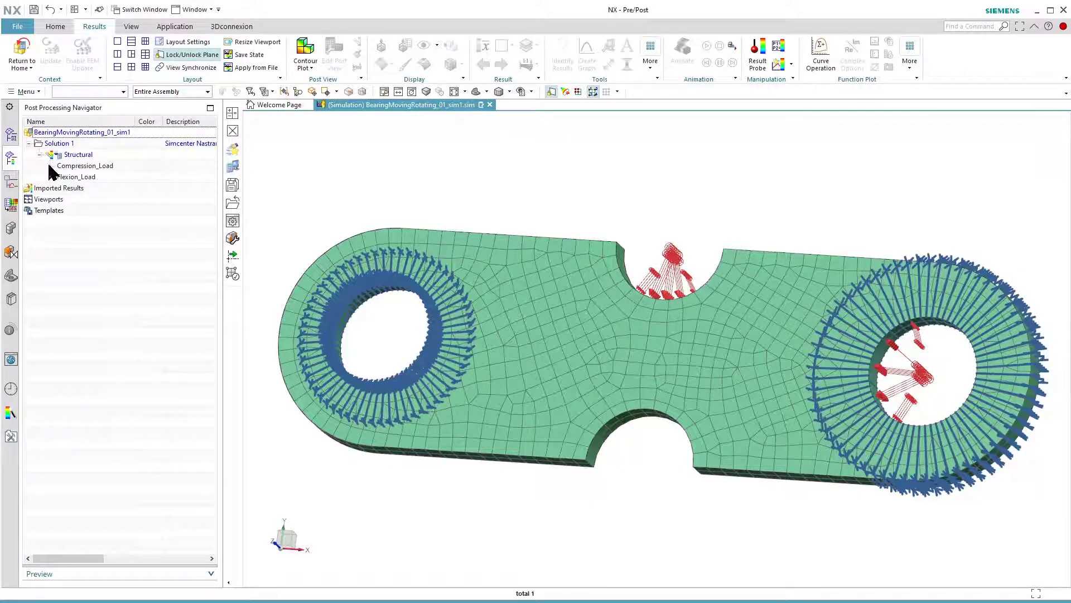
click(51, 166)
click(50, 244)
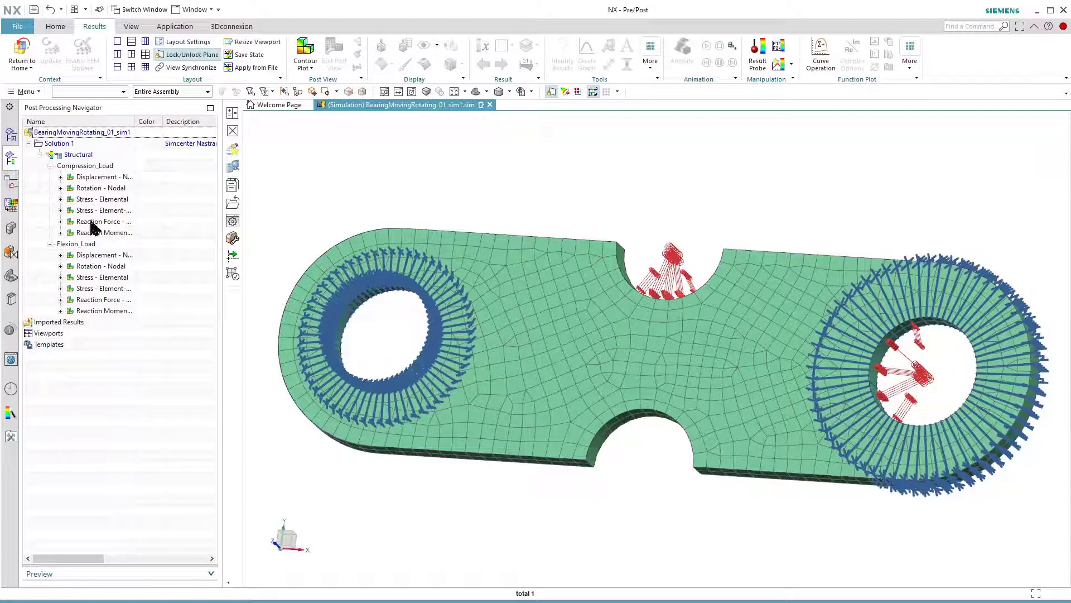
- Display the nodal displacement contour plot for Flexion_Load, play its deformation animation and stop it
double_click(94, 255)
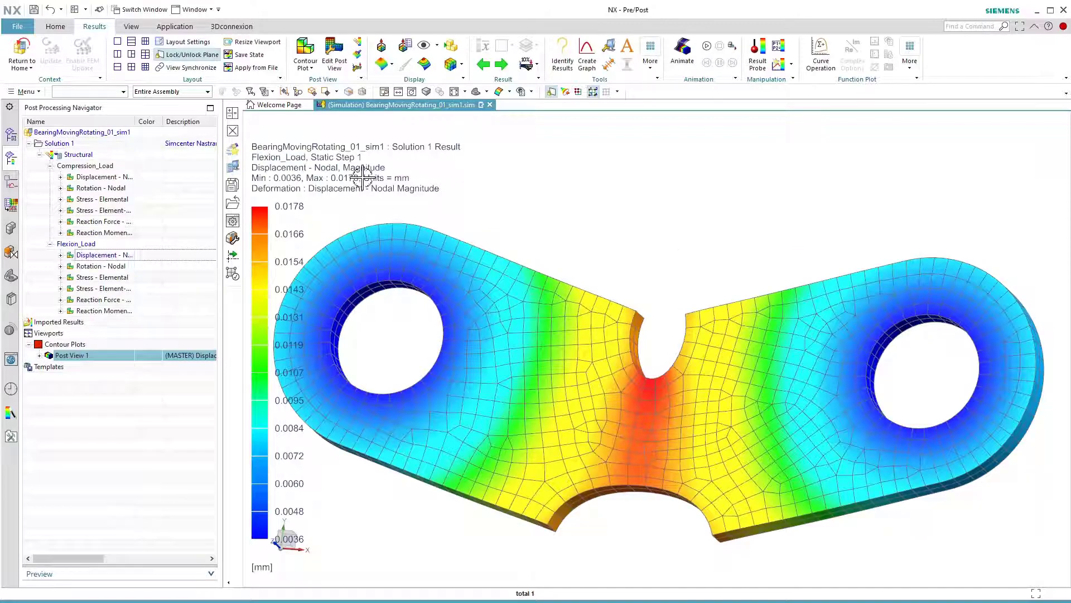
click(708, 44)
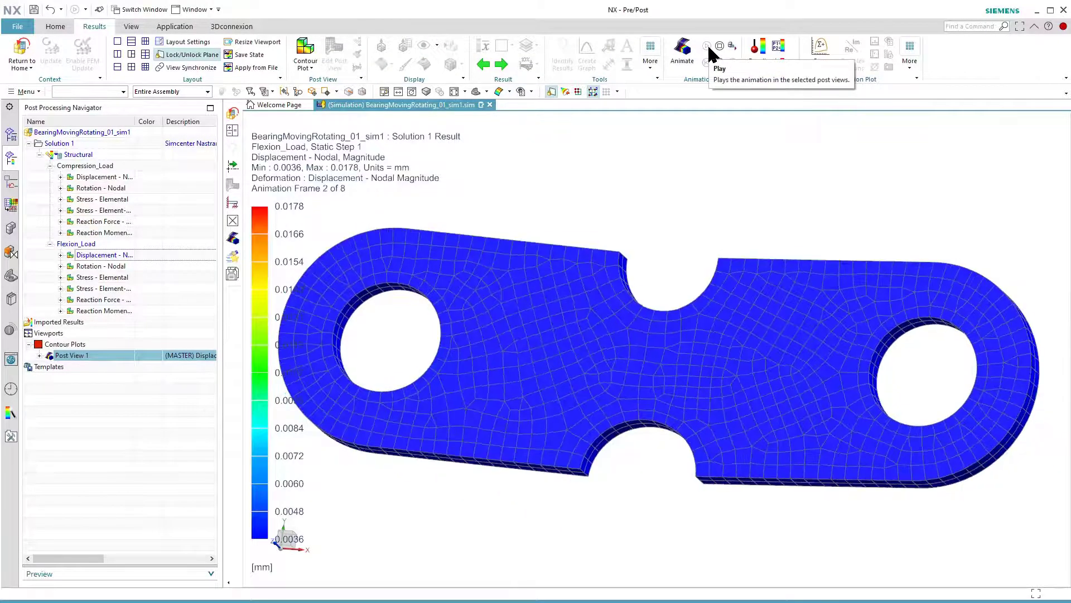
click(719, 45)
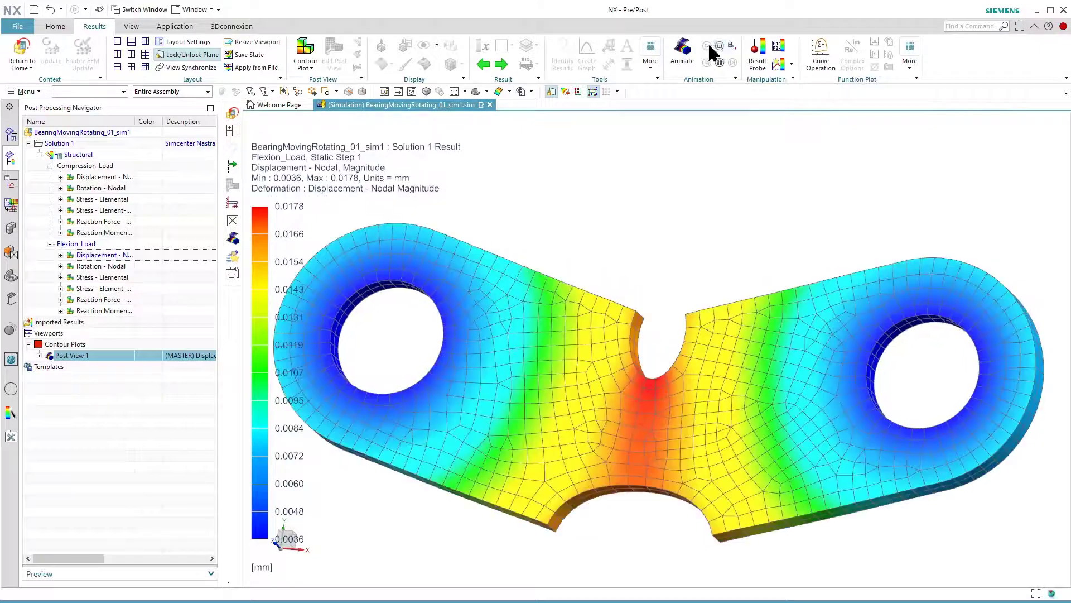
- Display the nodal displacement contour plot for Compression_Load and play its deformation animation
double_click(103, 177)
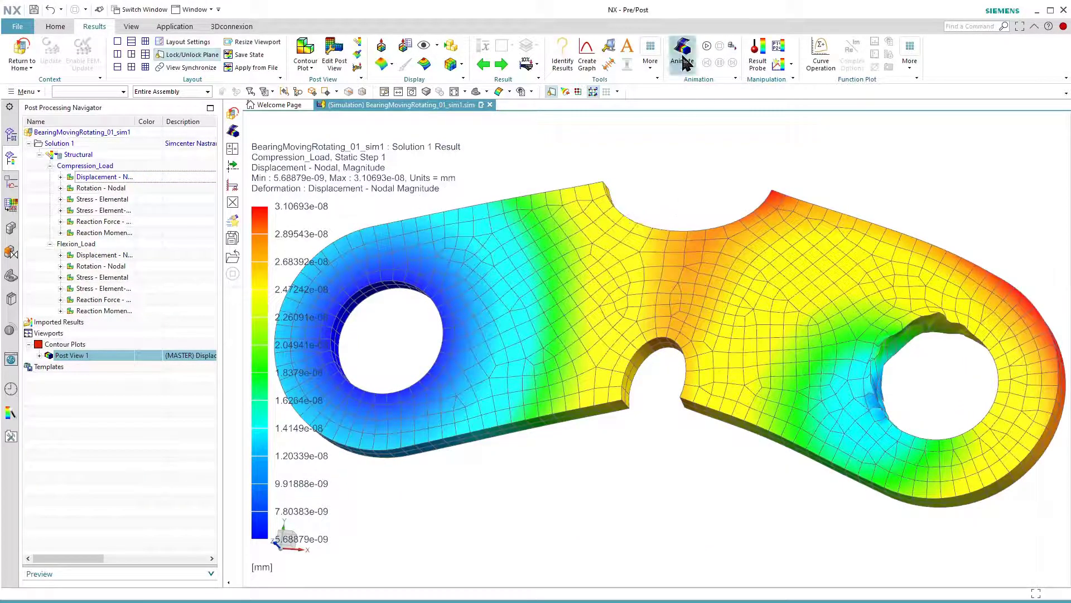
click(705, 45)
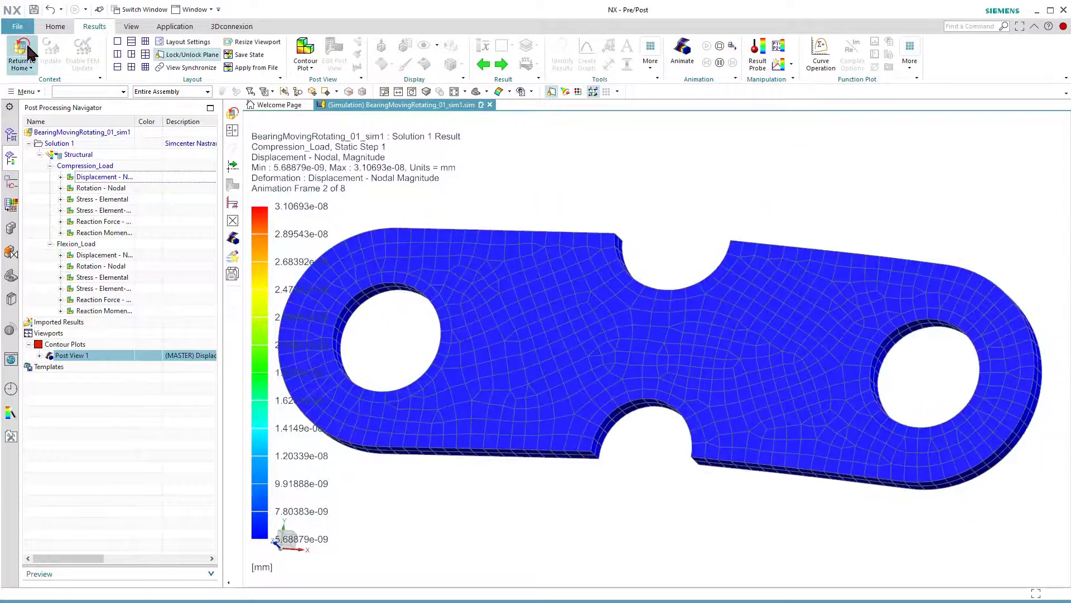
- Leave the results display and remove the cylindrical constraint from the constraints of Solution 1
click(24, 45)
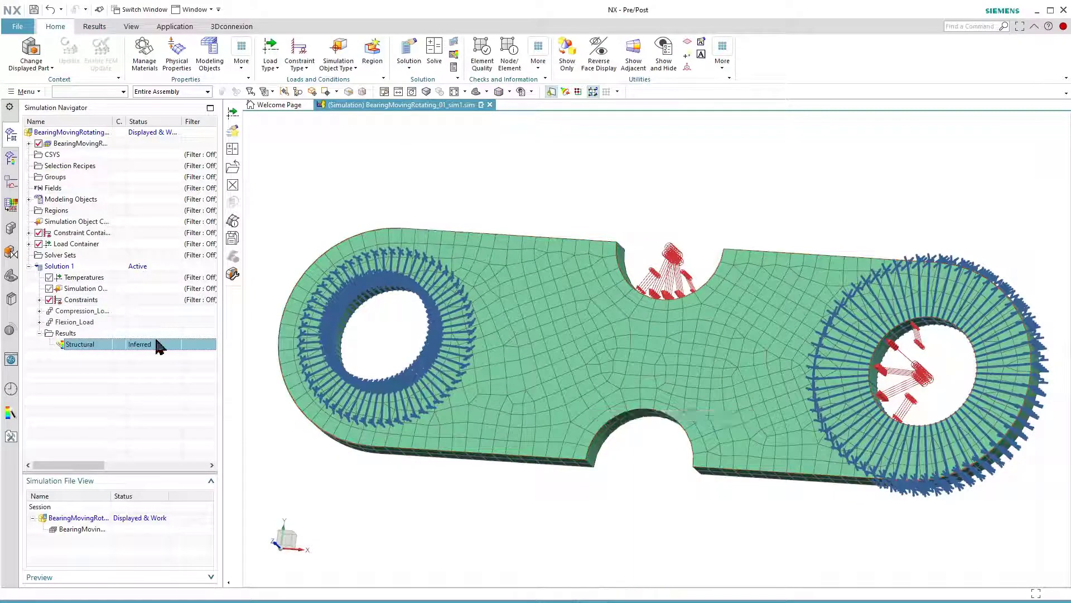
click(40, 299)
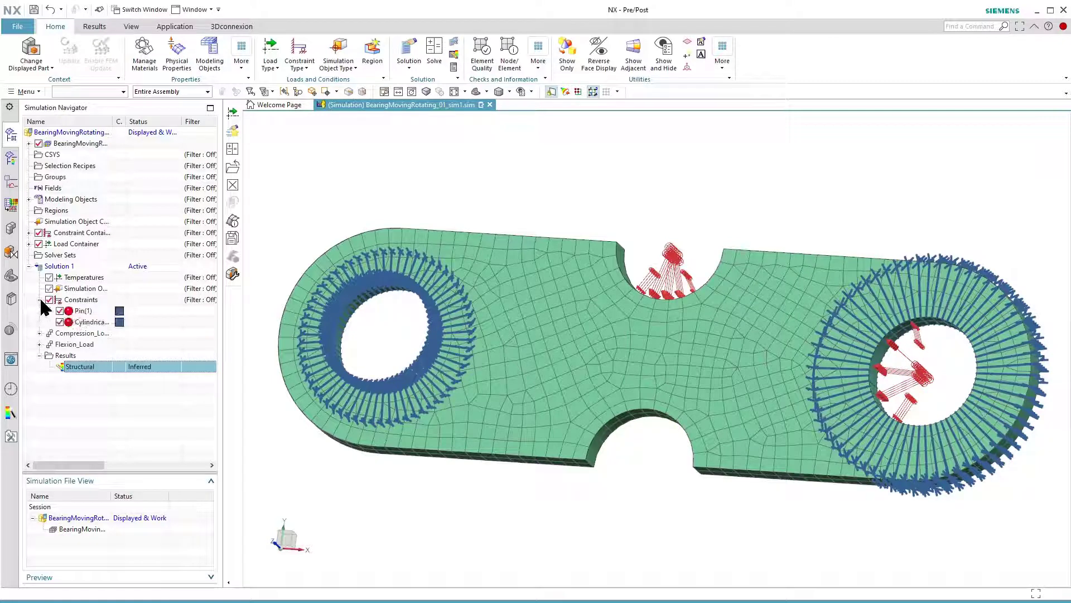
click(92, 322)
right_click(94, 326)
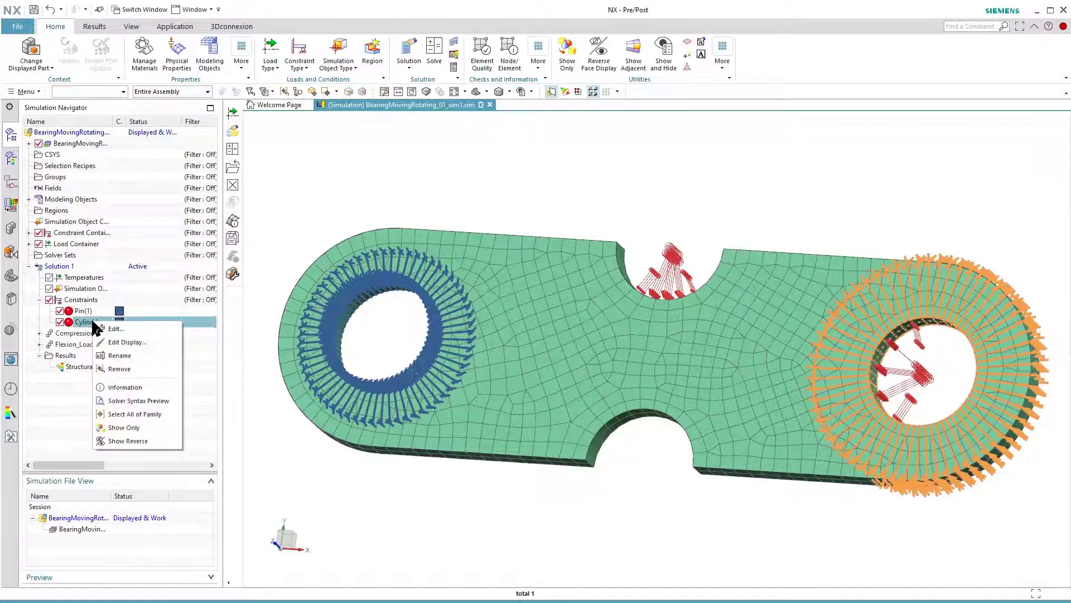
click(126, 370)
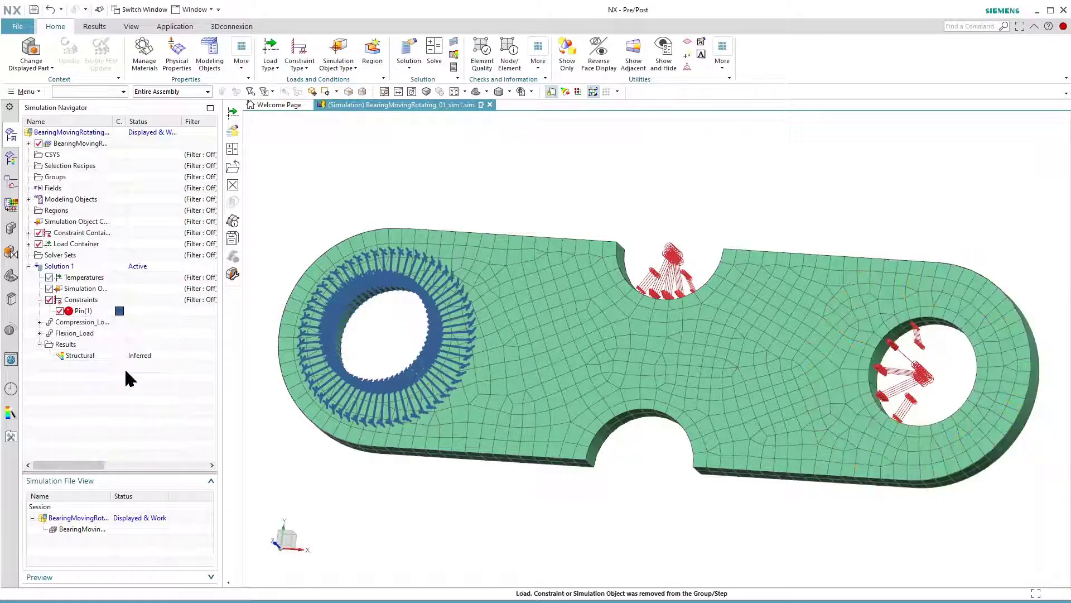
- In the FEM file, create a Point to Face RBE2 1D connection from the unconstrained end hole's arc centre to its cylindrical face
double_click(94, 530)
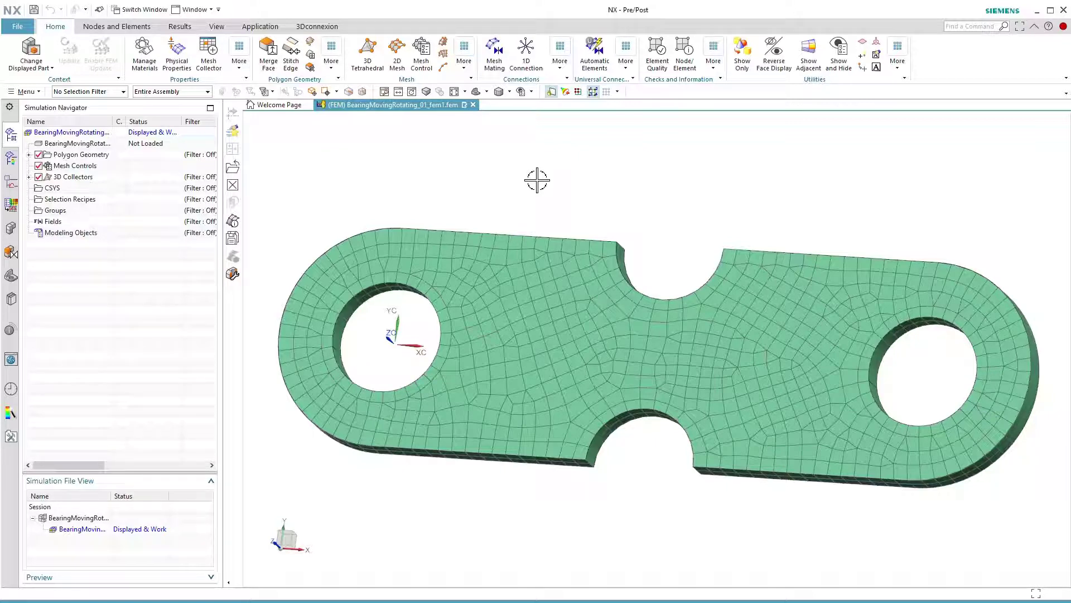
click(528, 56)
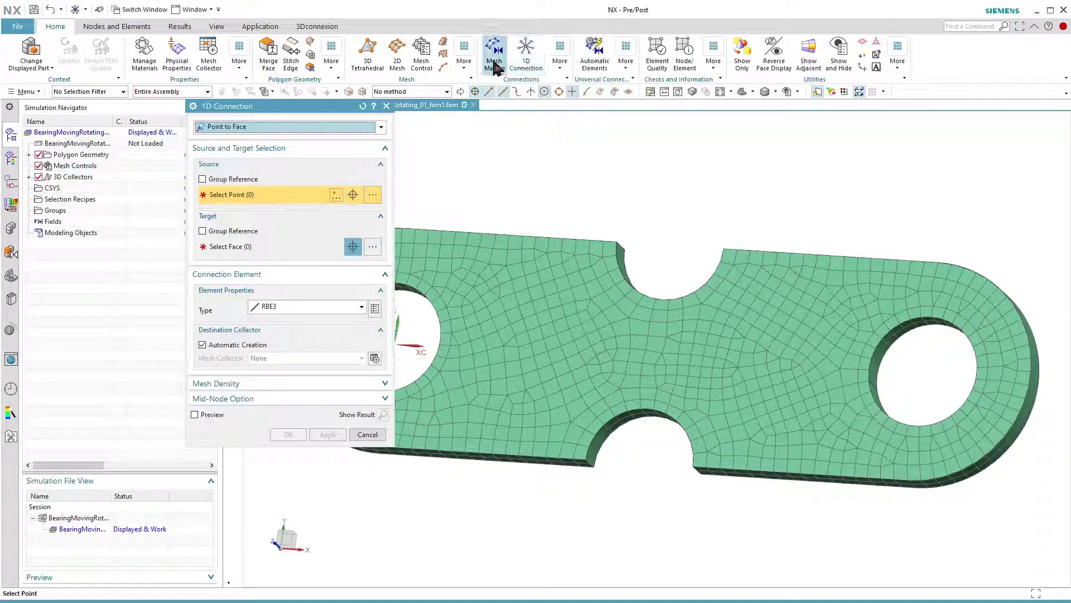
click(288, 126)
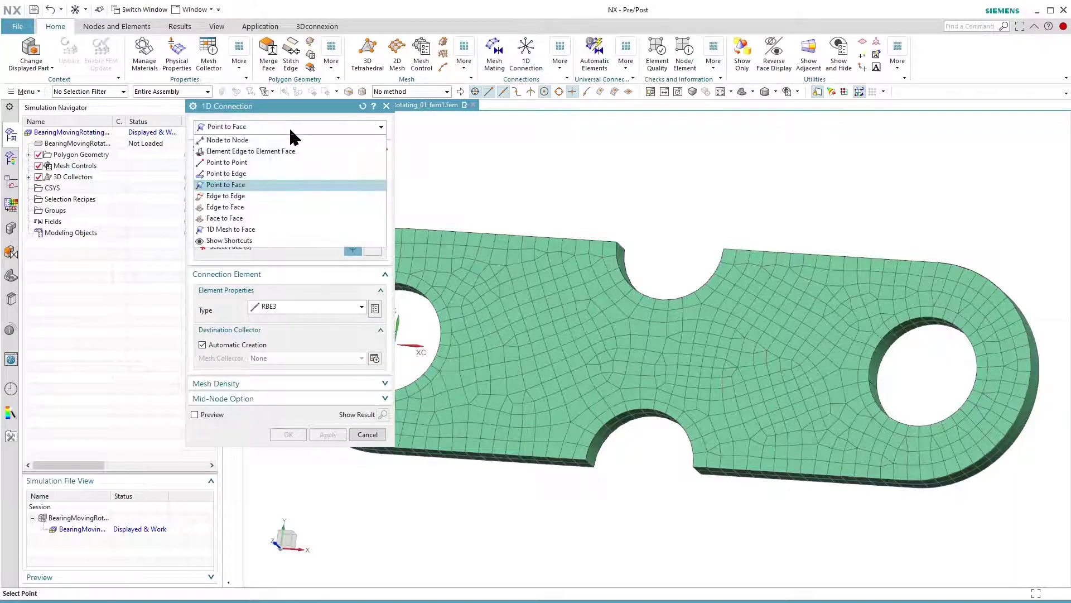
click(258, 185)
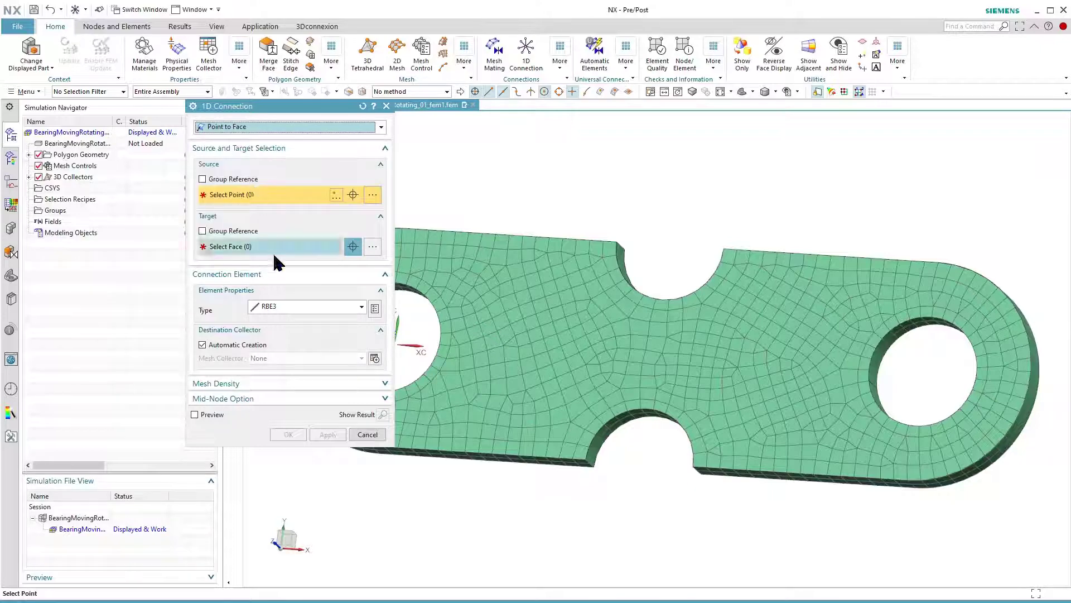
click(272, 305)
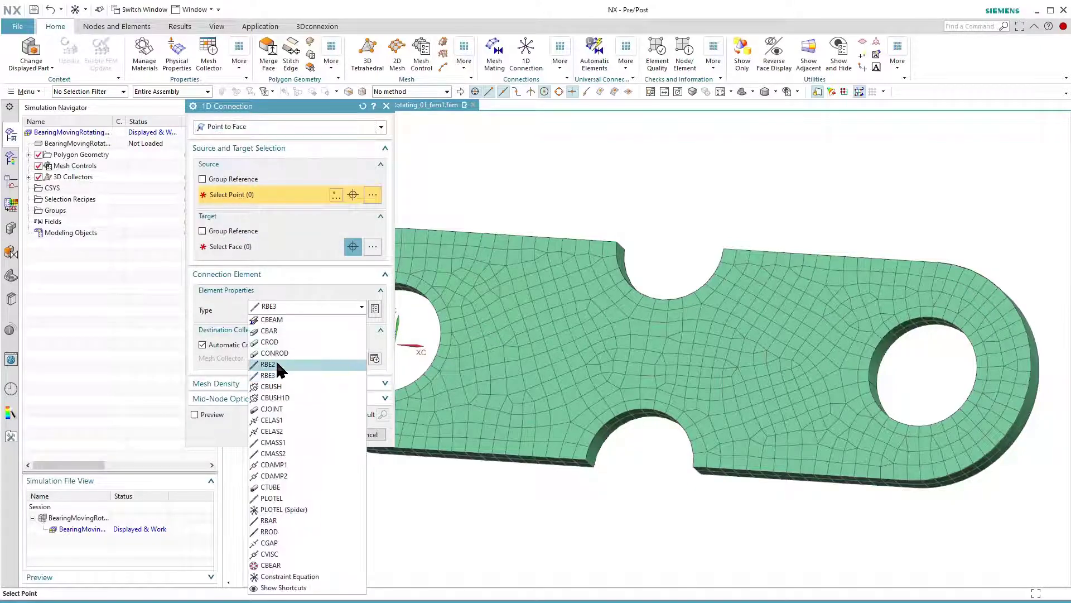
click(274, 365)
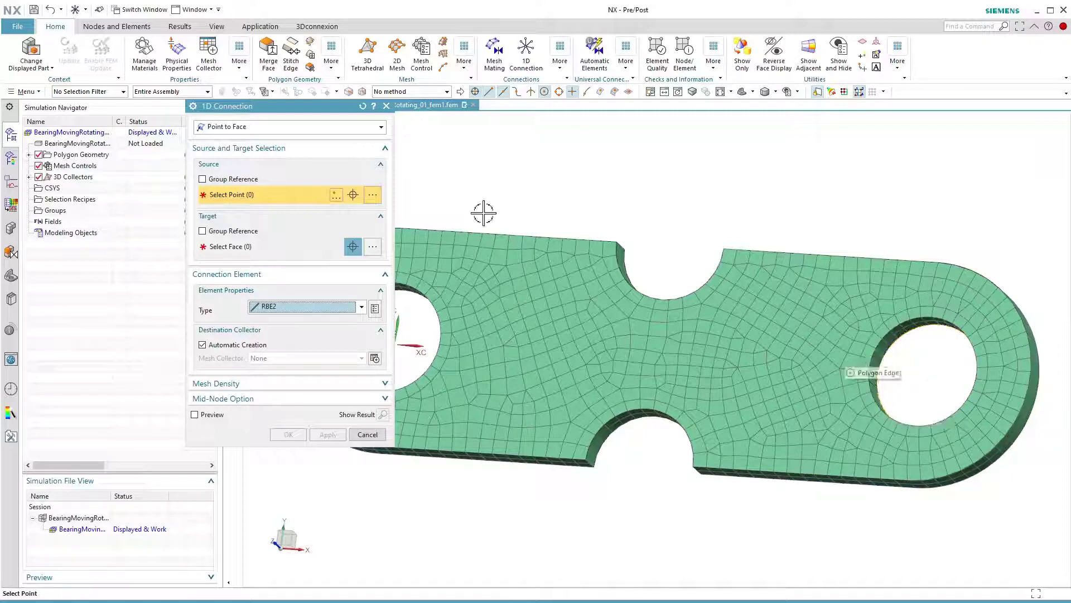
click(868, 361)
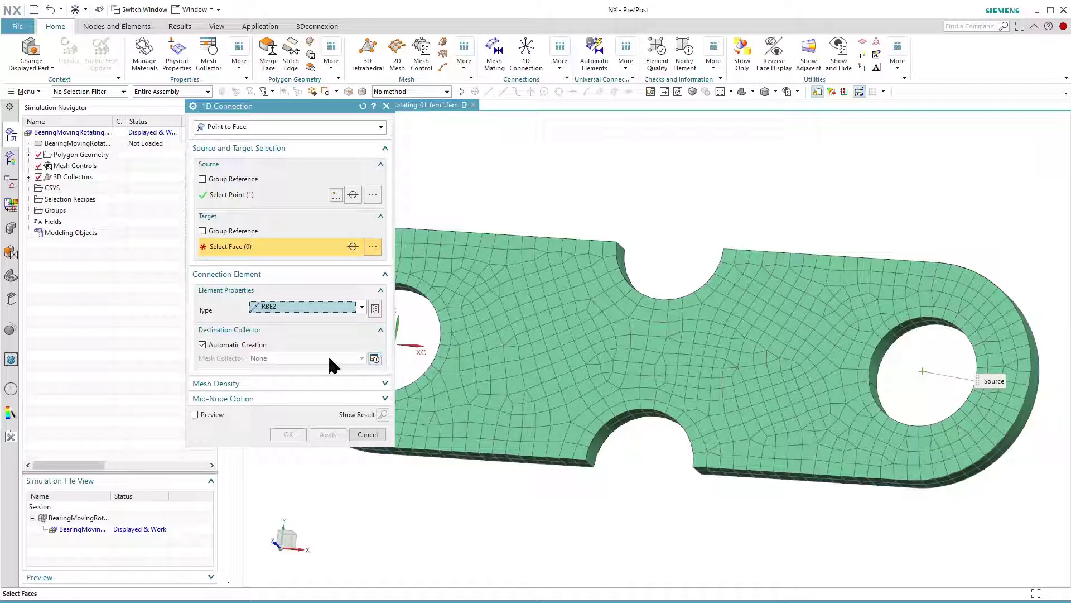
click(876, 367)
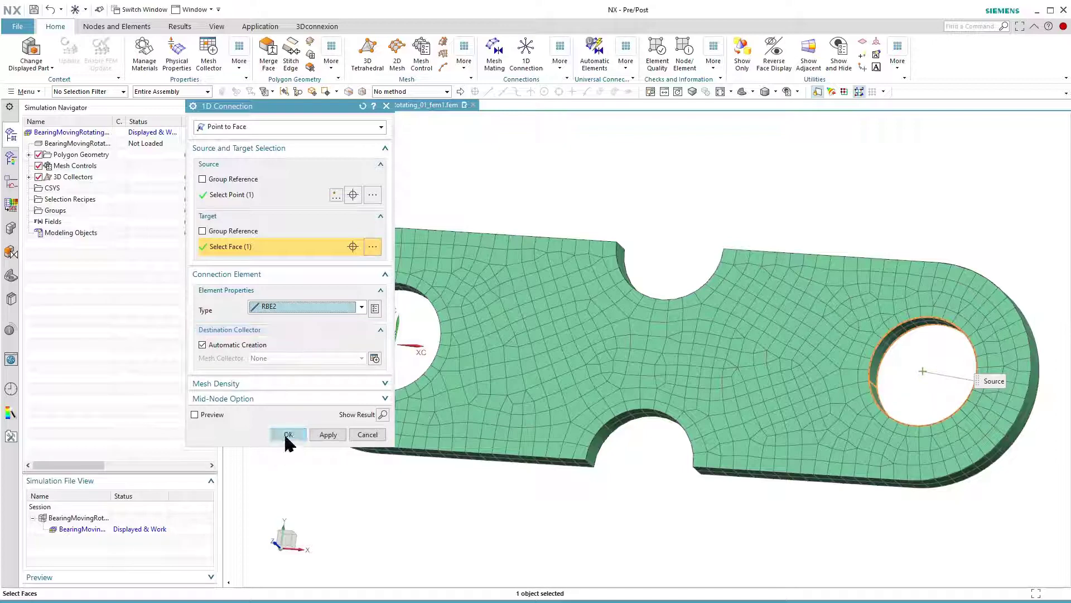
click(286, 436)
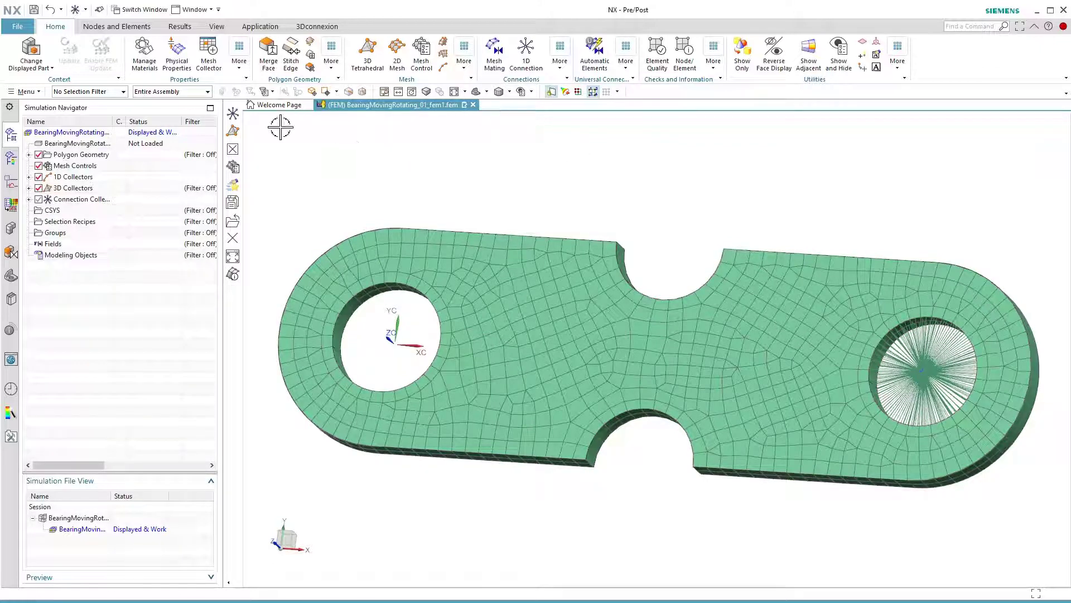
- In the simulation file, add a user-defined SPC constraint to the RBE2 centre point with DOF1 and DOF6 free and DOF2 to DOF5 fixed
double_click(83, 518)
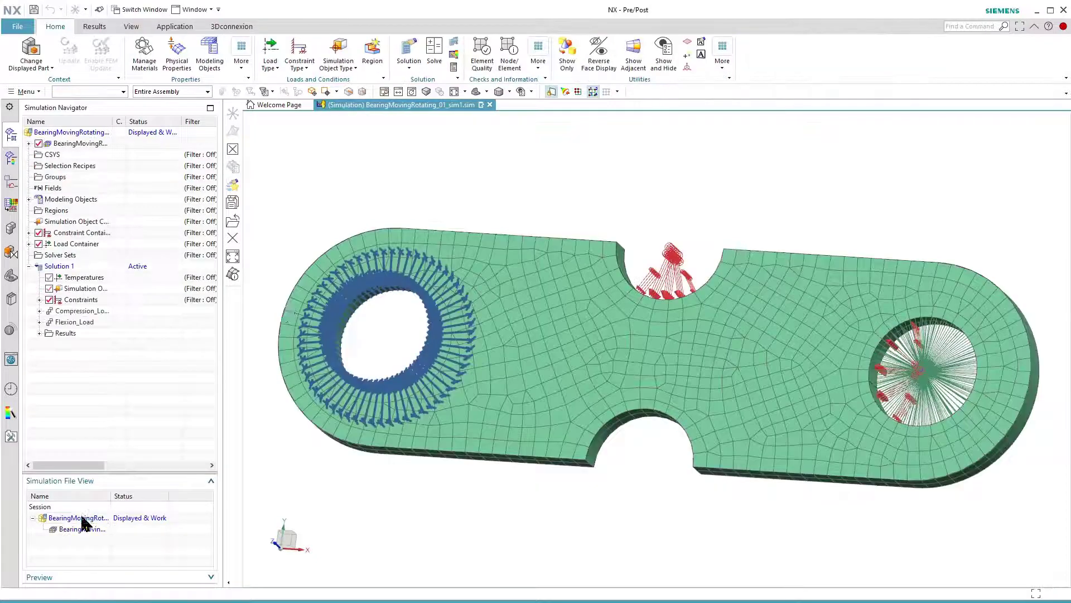
click(299, 66)
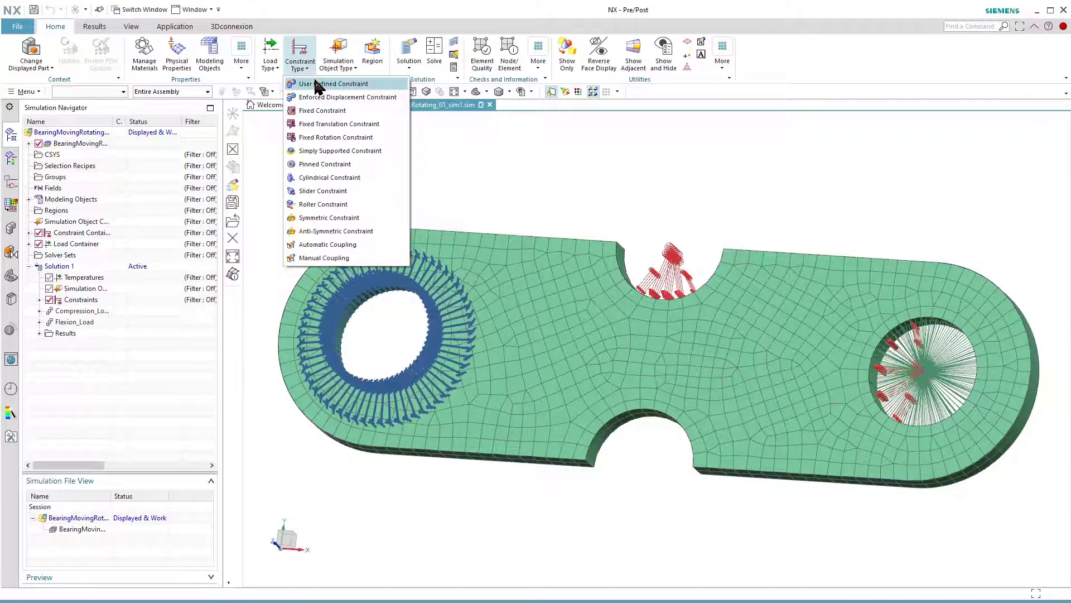
click(318, 84)
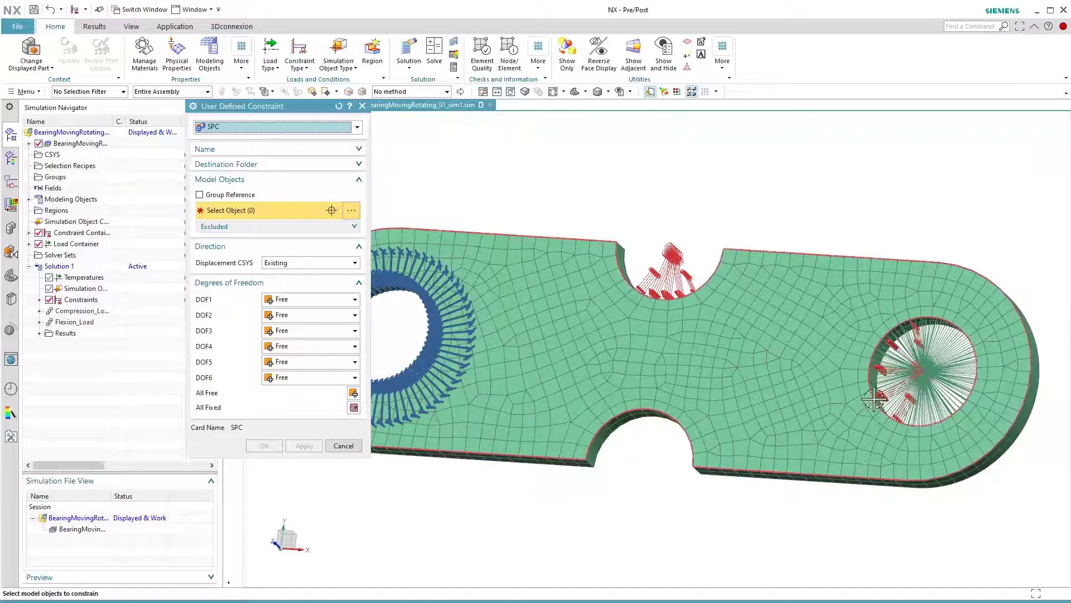
click(924, 374)
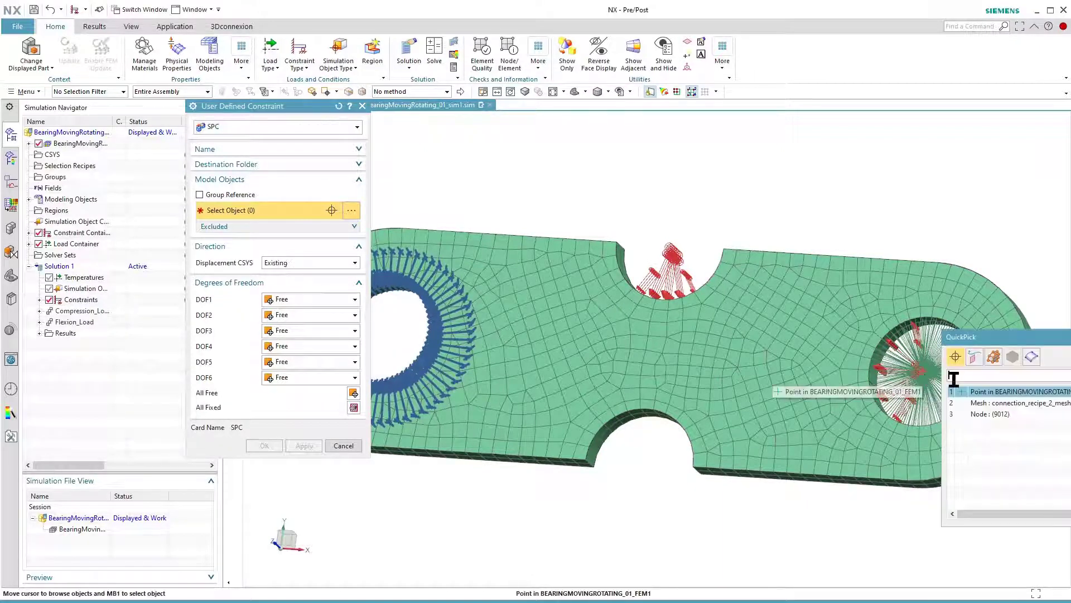
click(981, 391)
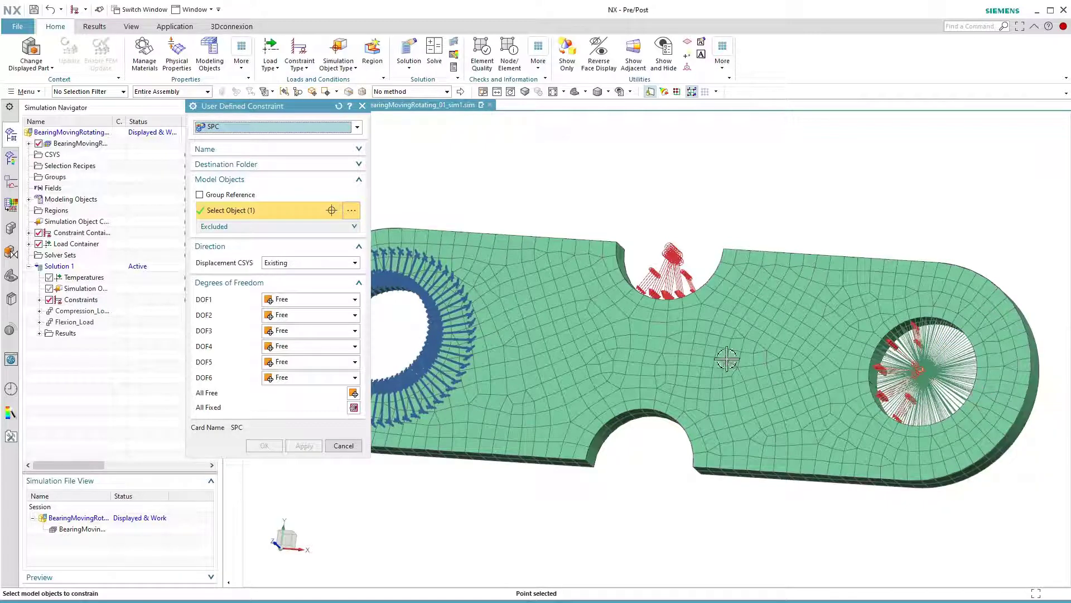
click(353, 407)
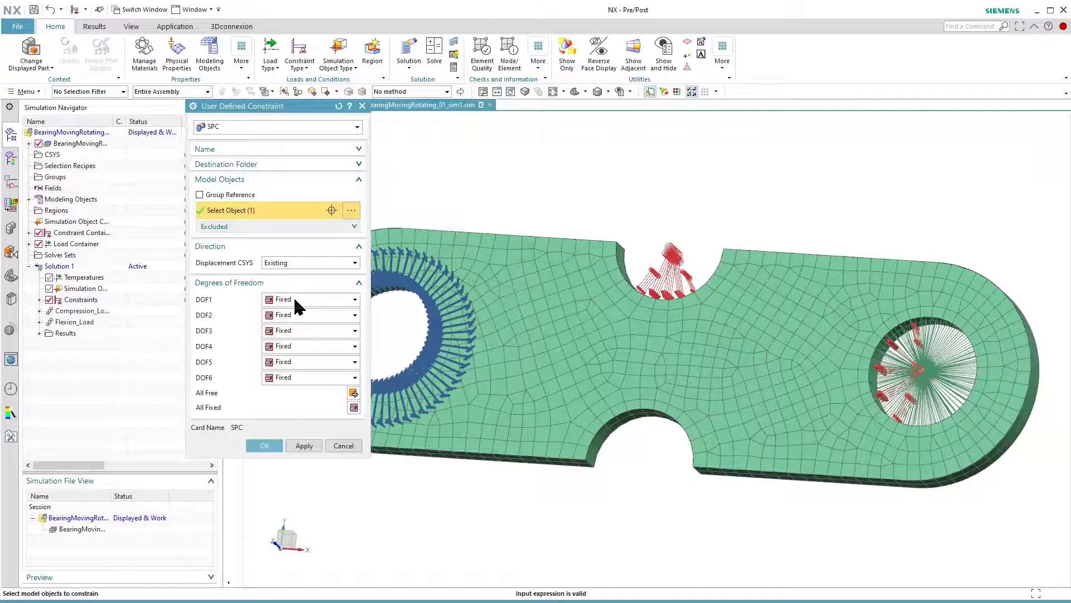
click(294, 300)
click(293, 313)
click(302, 379)
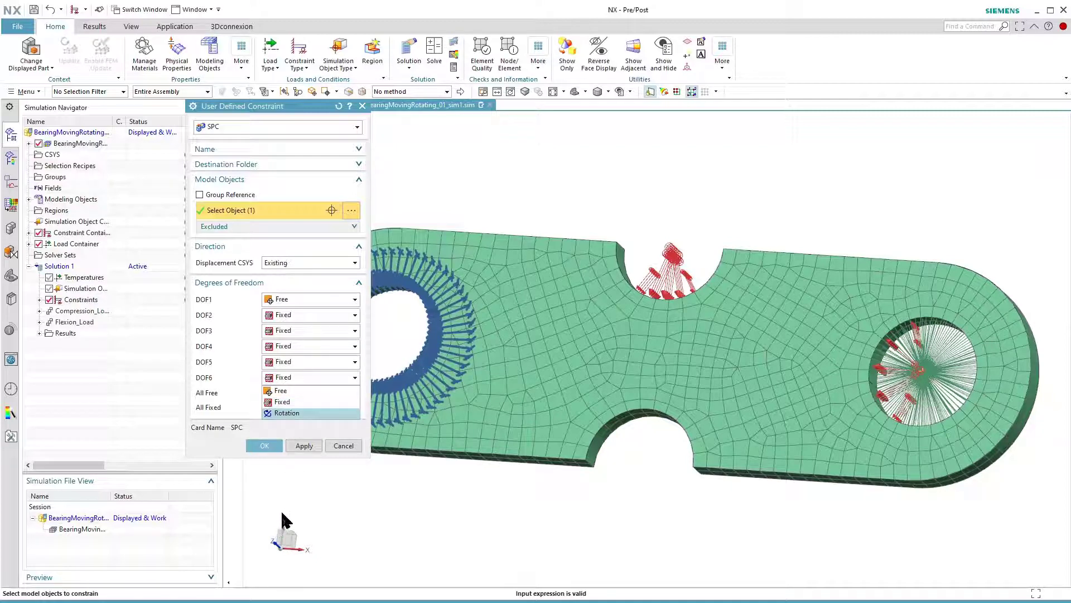
click(282, 390)
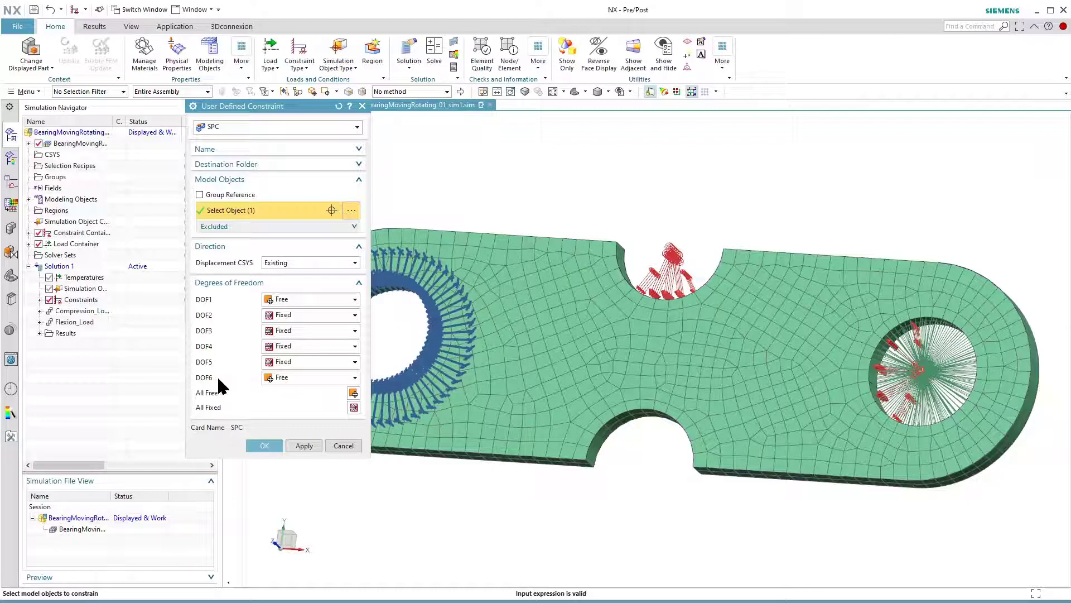
click(266, 445)
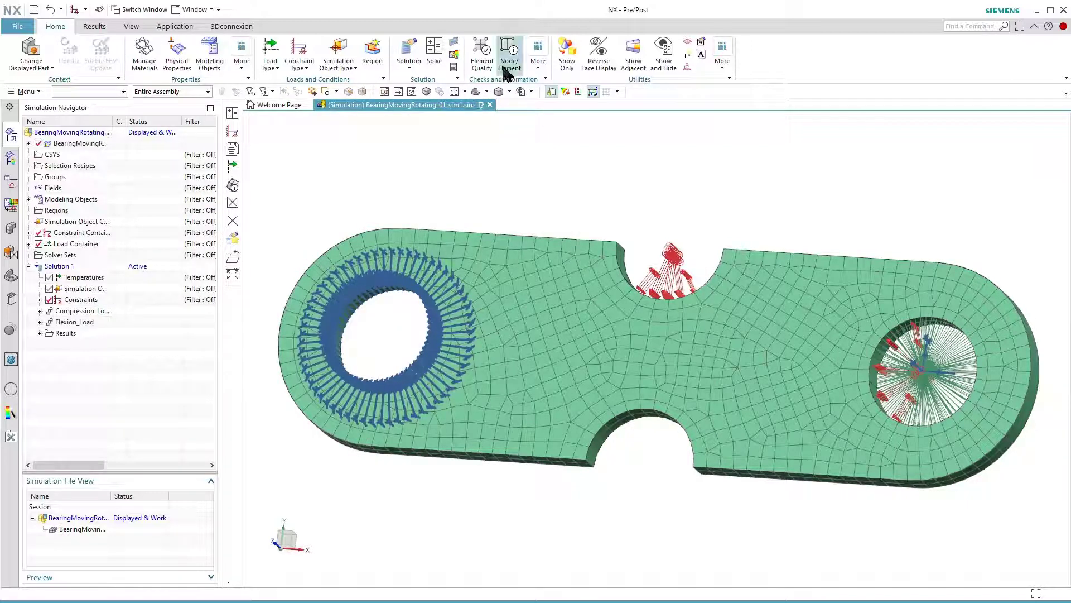
- Solve Solution 1 with the model setup check enabled and decline reviewing the solver messages
click(438, 60)
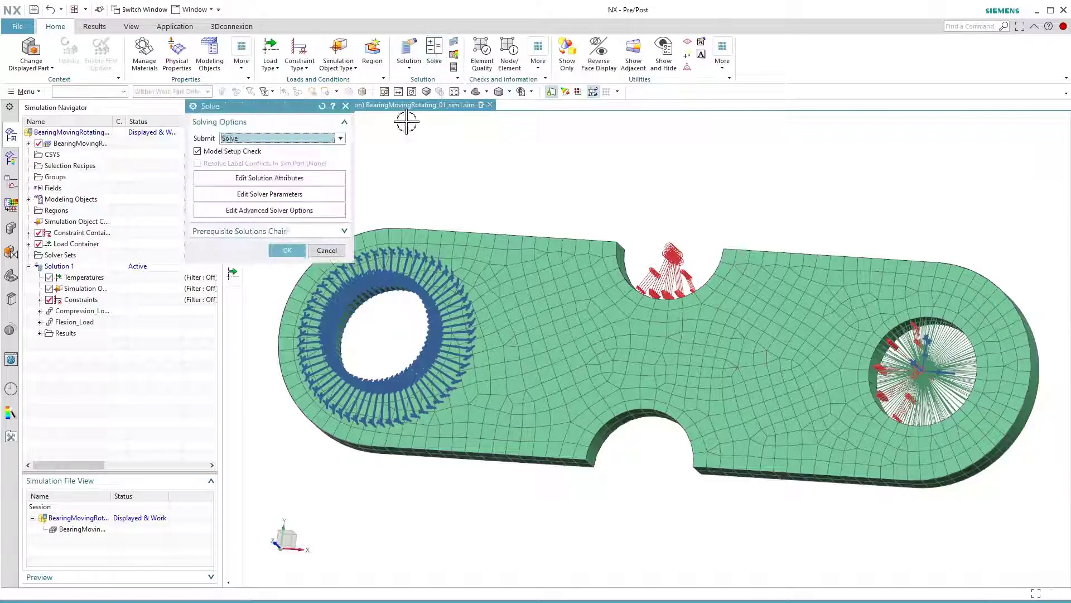
click(285, 249)
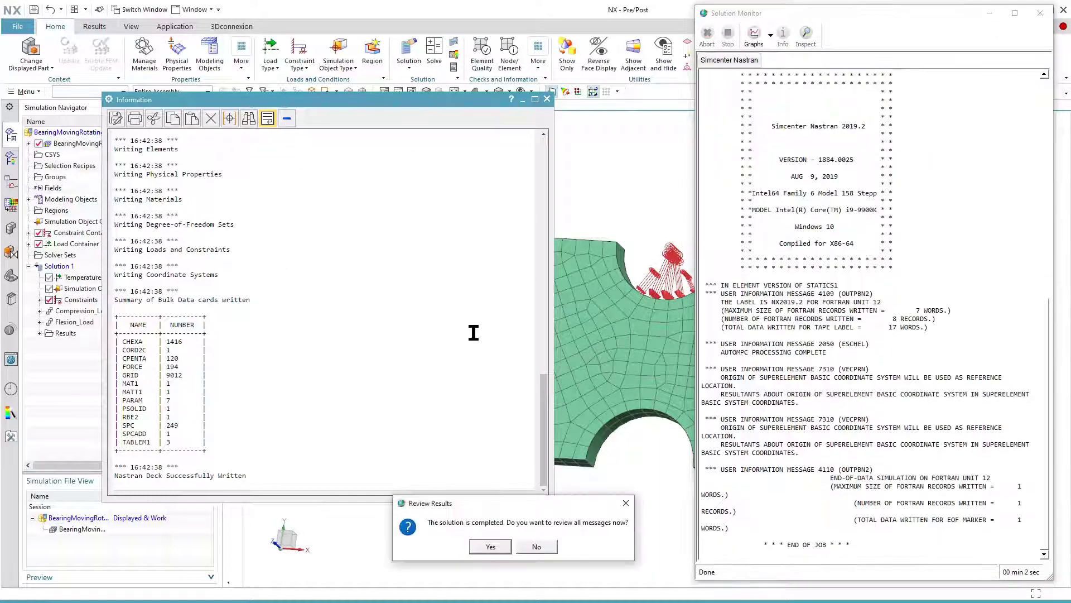
click(536, 548)
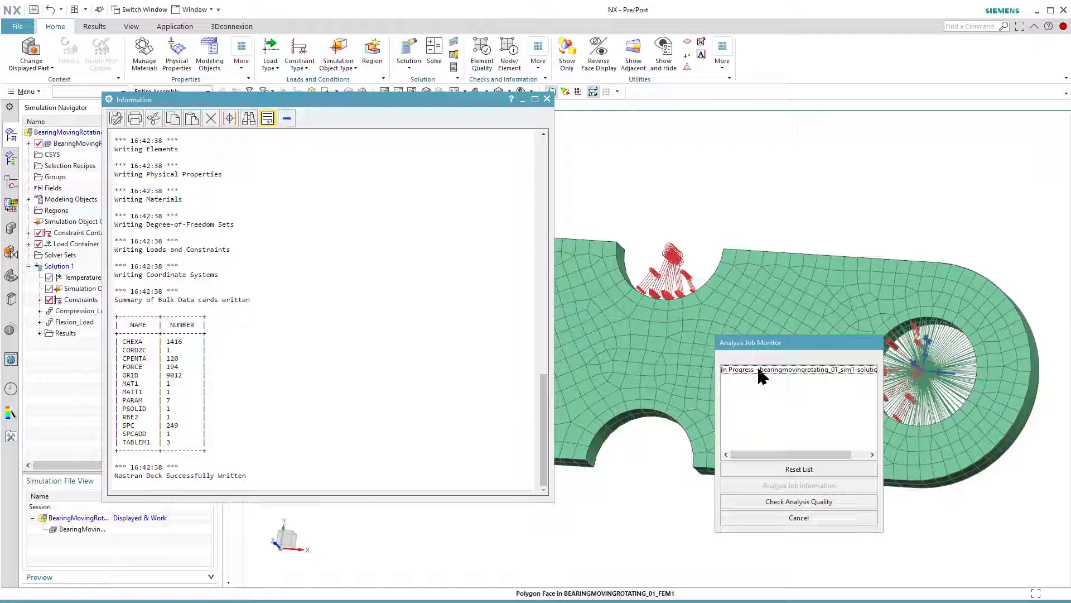
- Check the analysis job information of the new solve for errors or warnings and close the job monitor and information windows
click(759, 368)
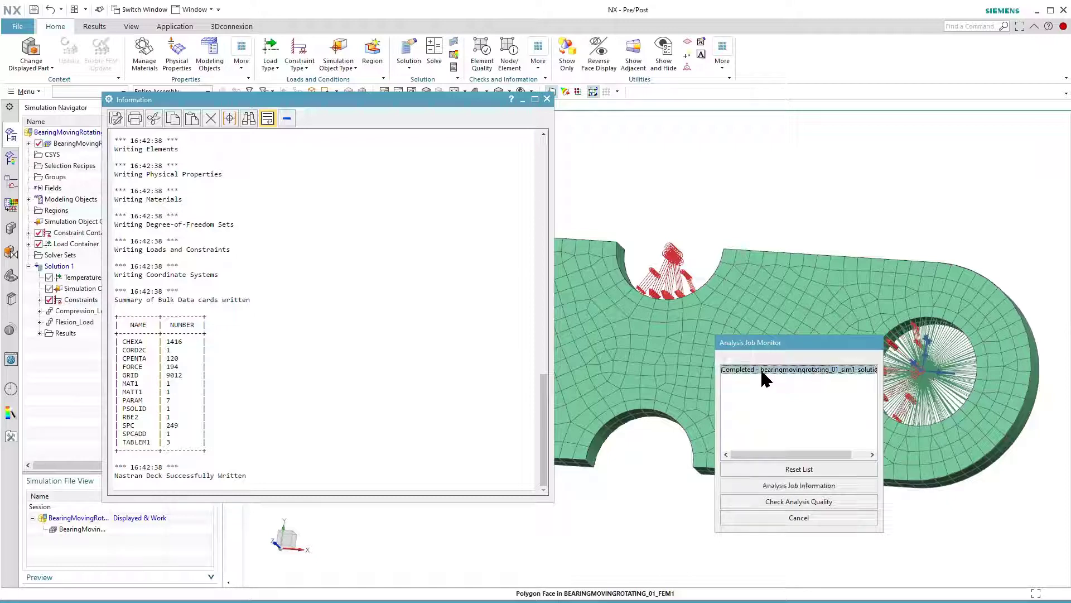
click(767, 486)
drag(342, 487, 99, 483)
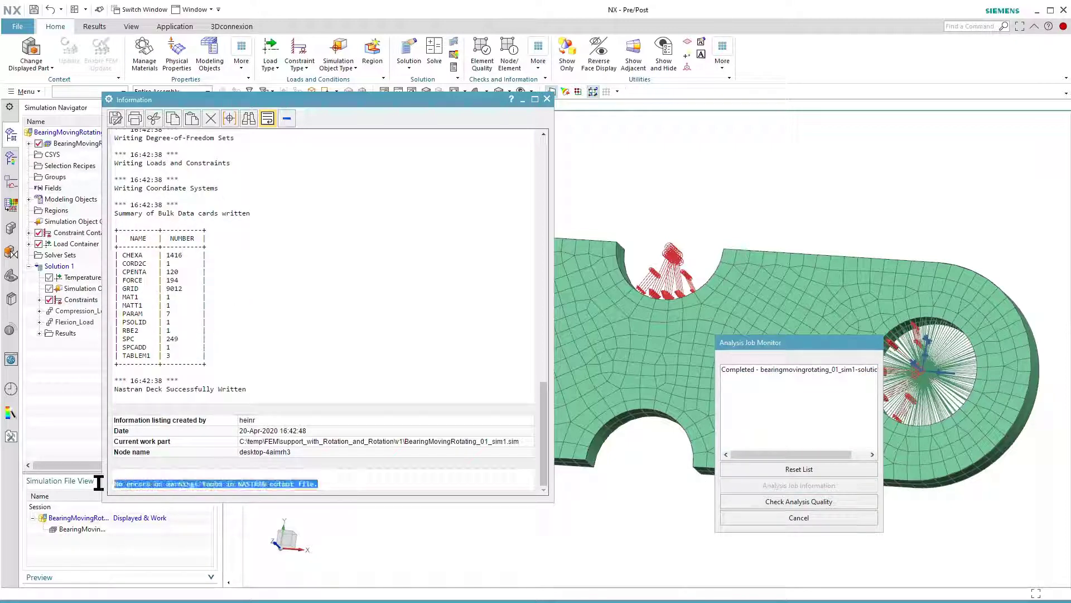
click(770, 525)
click(547, 98)
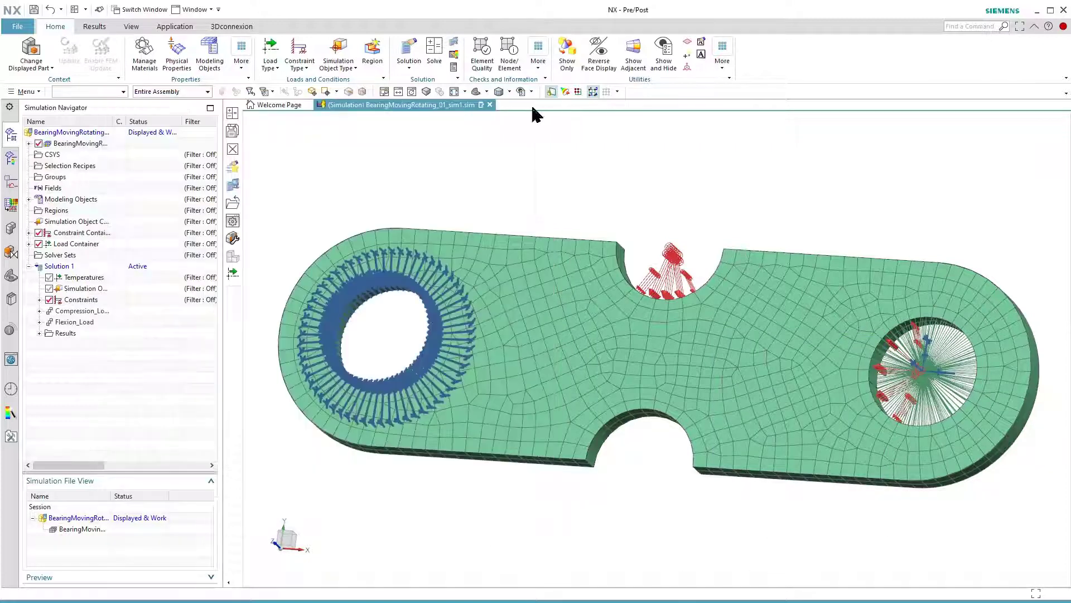
- Open the structural results of the re-solved Solution 1 and expand the result types under Compression_Load and Flexion_Load
click(39, 333)
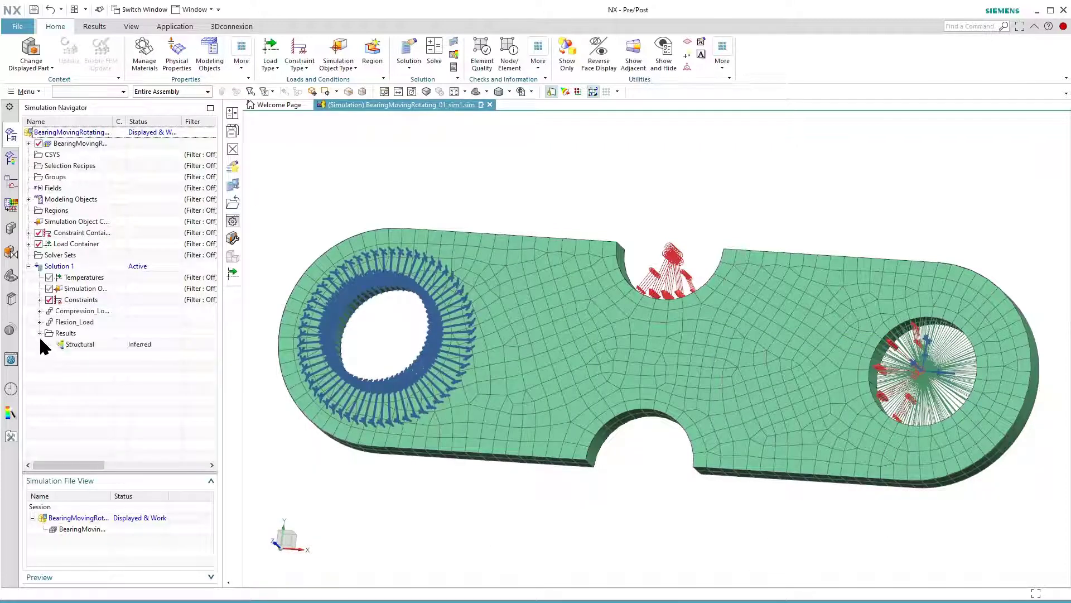
double_click(73, 346)
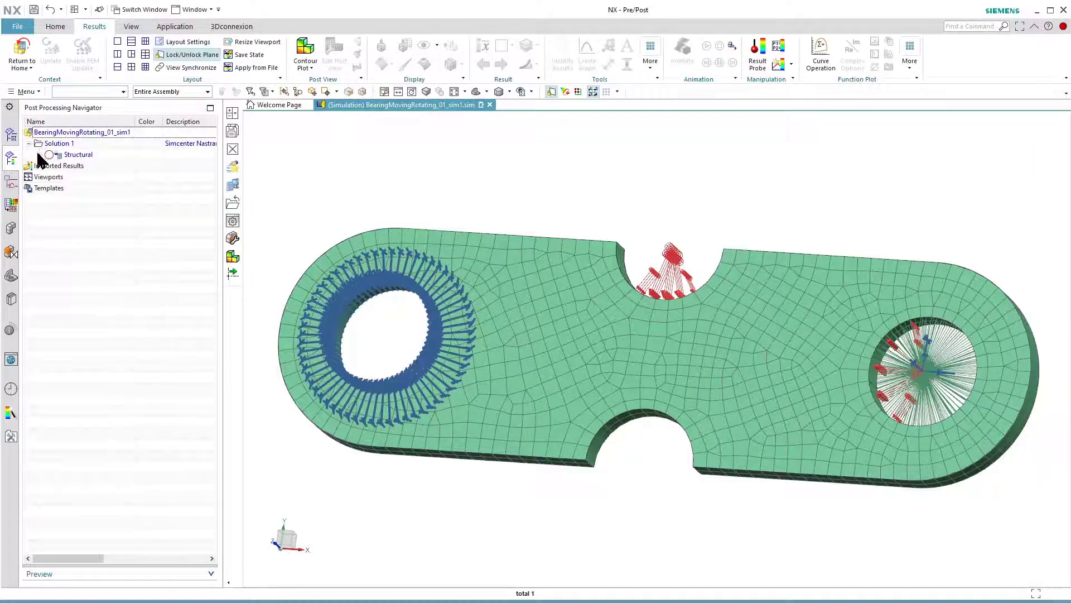
click(50, 166)
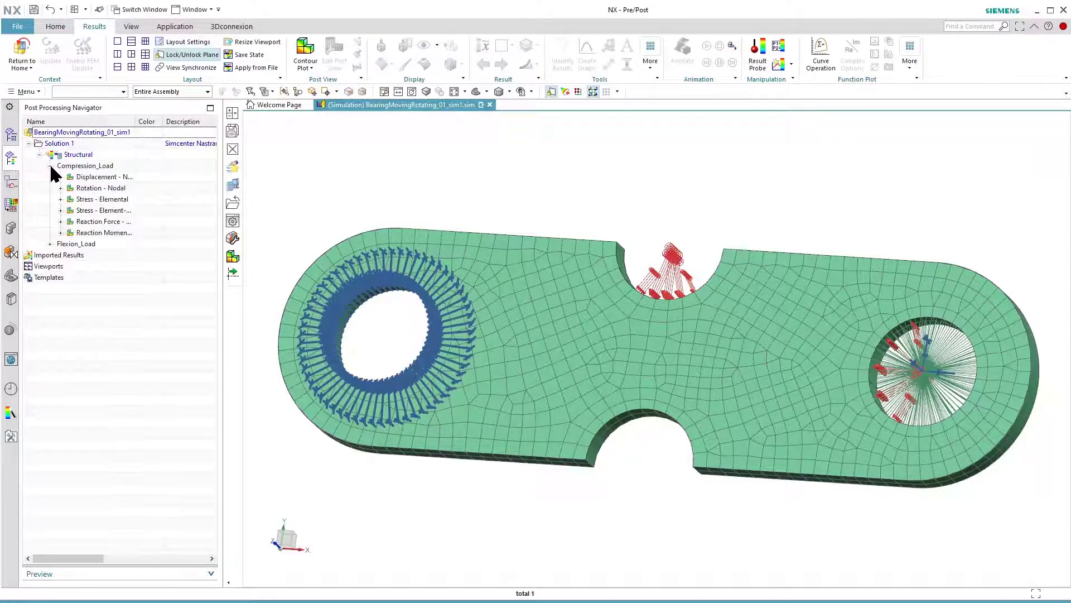
click(50, 244)
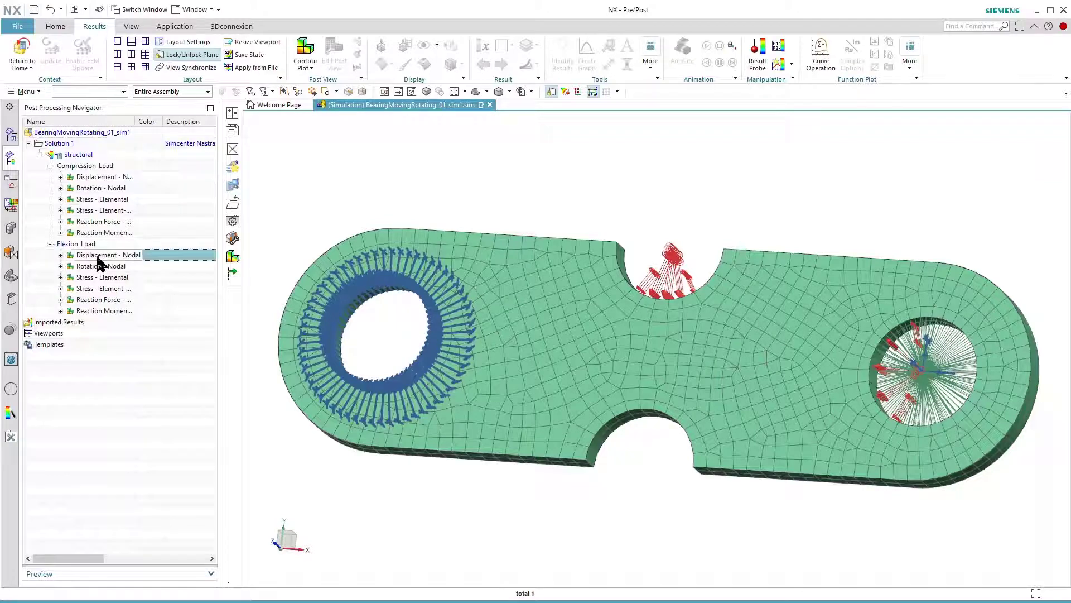
- Show the Flexion_Load nodal displacement contour plot for the RBE2-supported plate, play its deformation animation and stop it
double_click(98, 257)
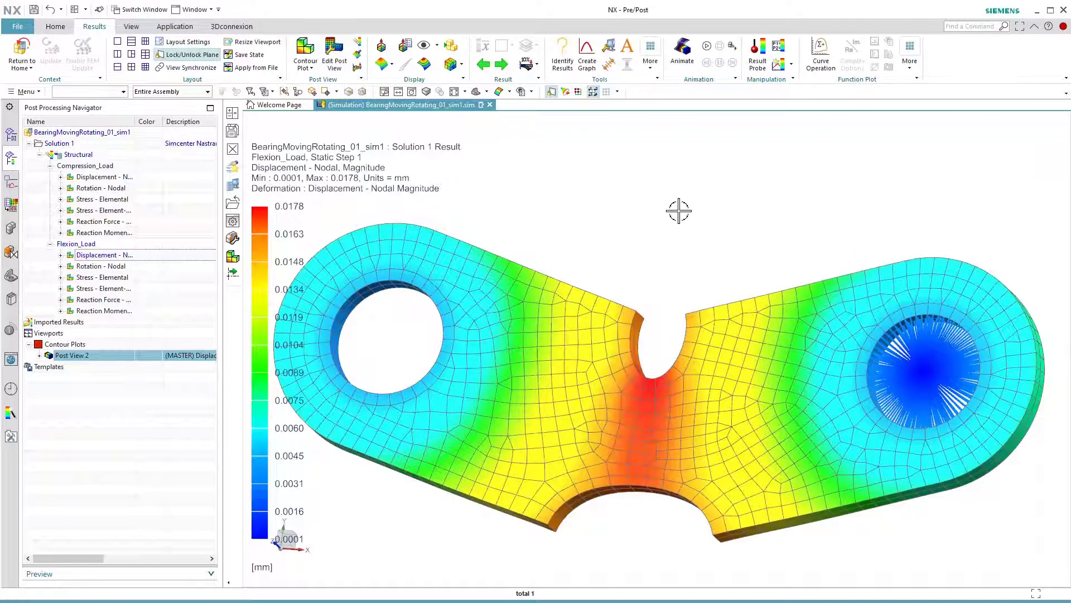
click(707, 45)
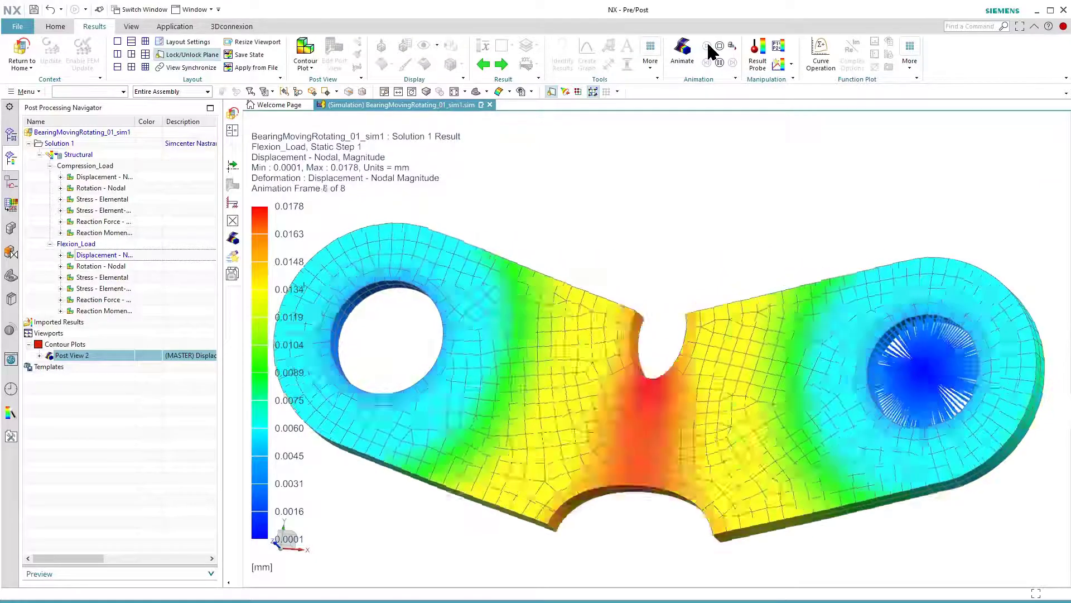
click(719, 46)
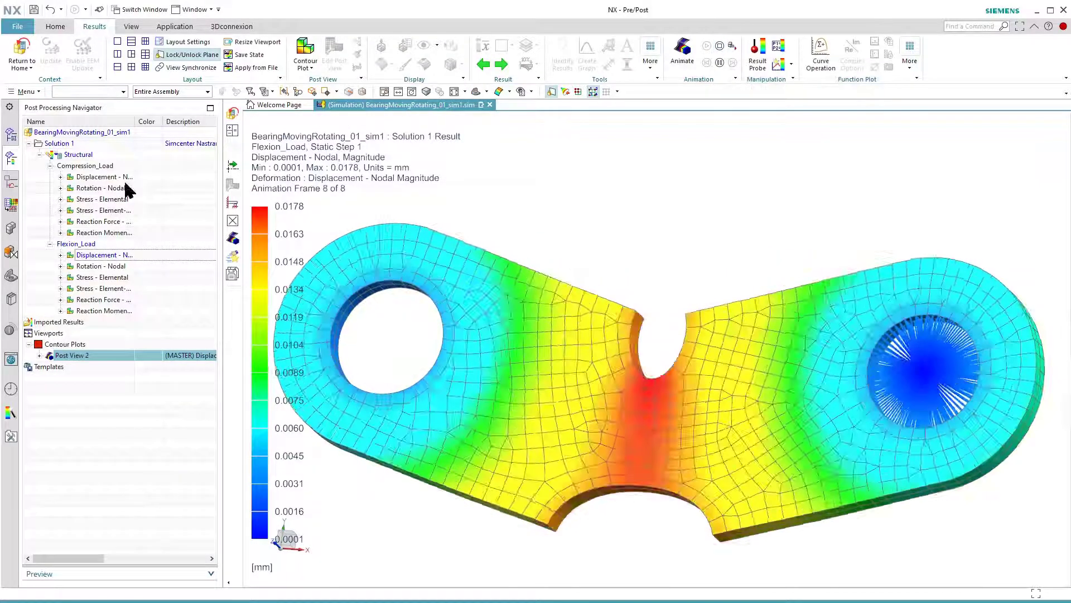
- Show the Compression_Load nodal displacement contour plot for the re-solved plate and return to the simulation model
double_click(104, 177)
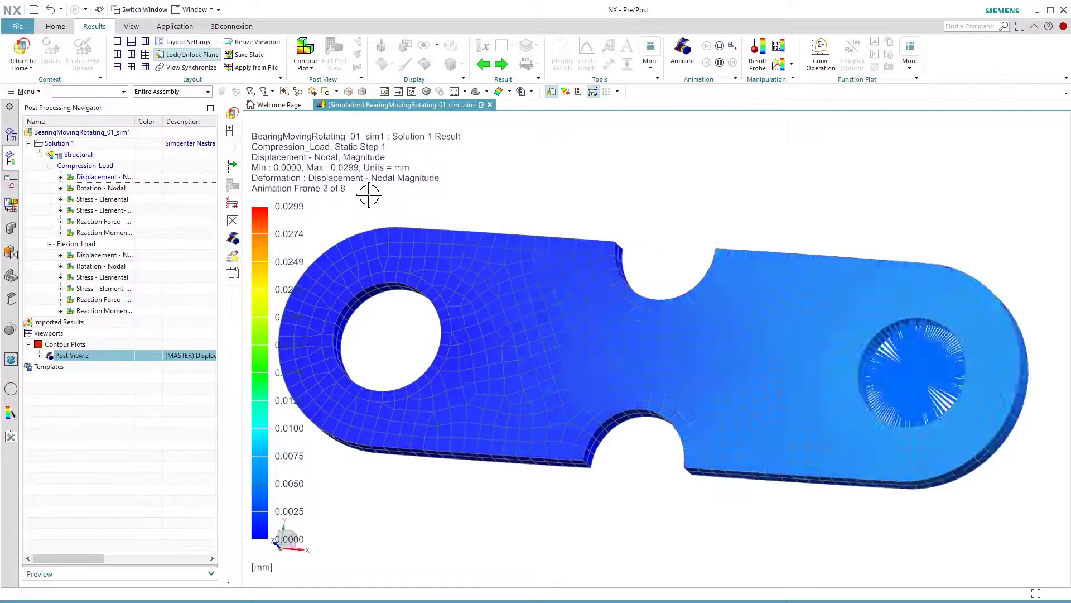
click(21, 51)
click(31, 52)
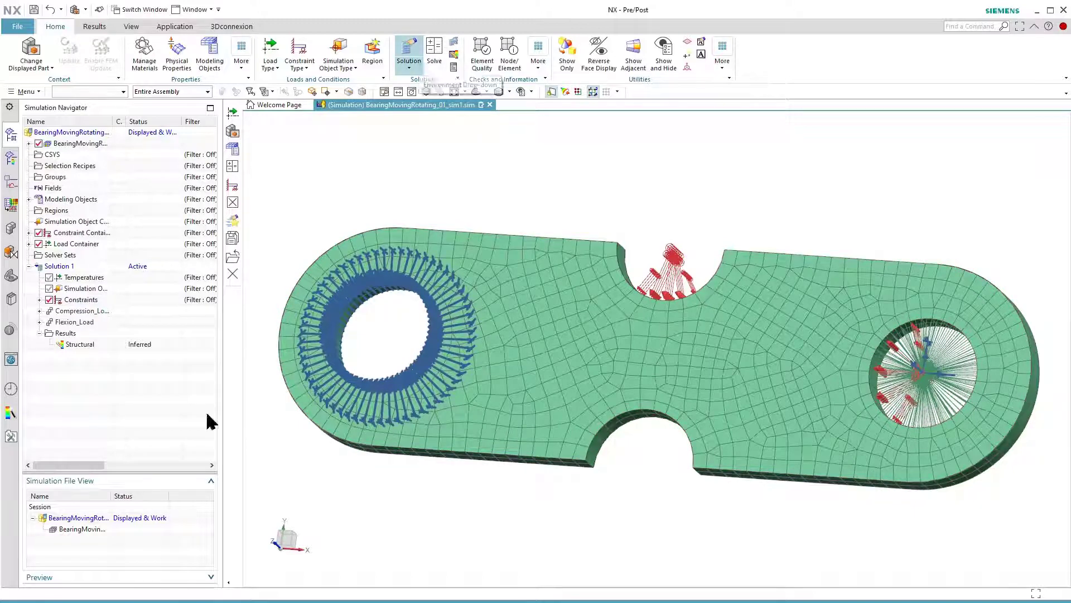
- Display the FEM file to view the RBE2 connection in the plate's hole and return to the simulation file
double_click(89, 529)
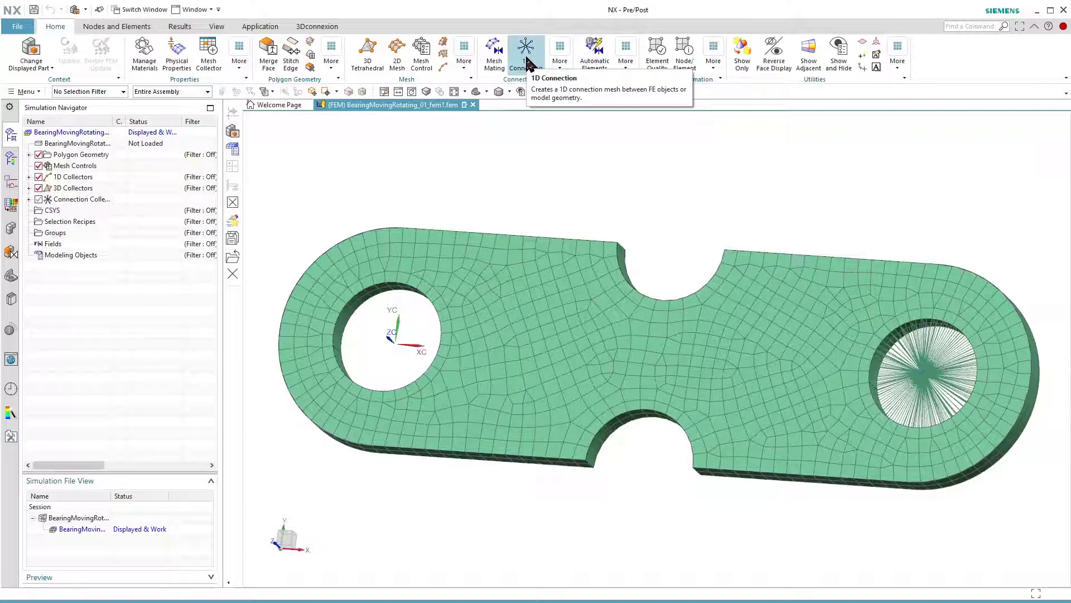
double_click(75, 517)
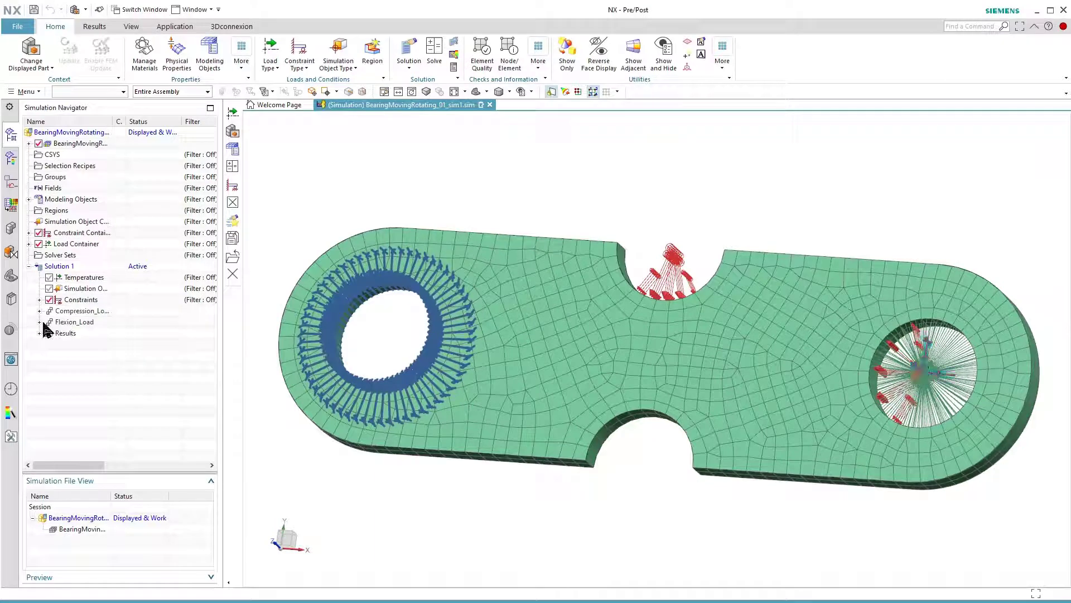
- Open the UserDefined(1) constraint of Solution 1 for editing, set DOF6 to Free and accept the constraint
click(39, 300)
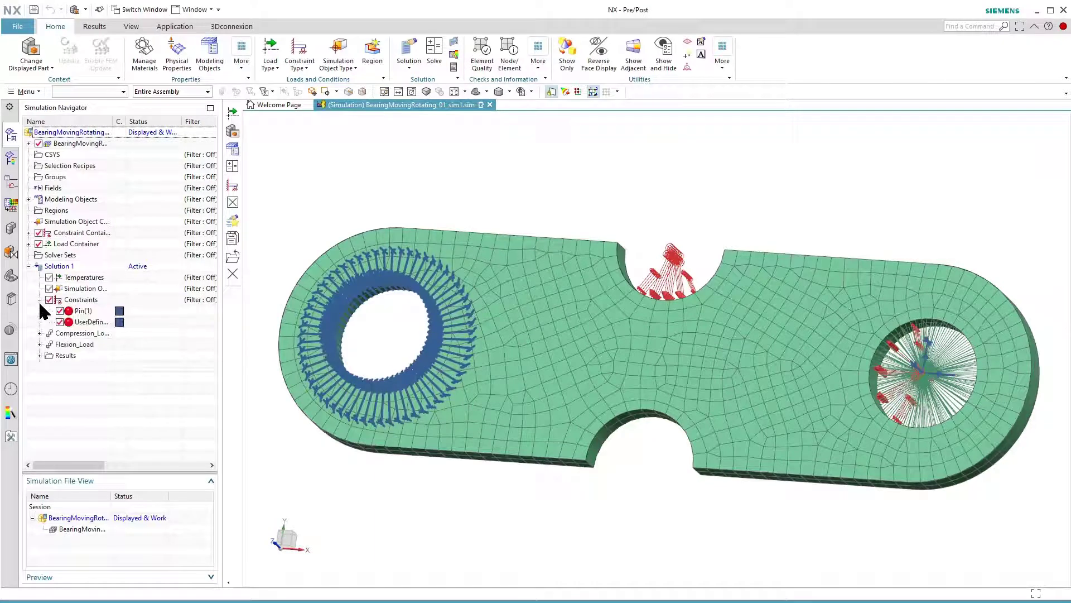
double_click(80, 323)
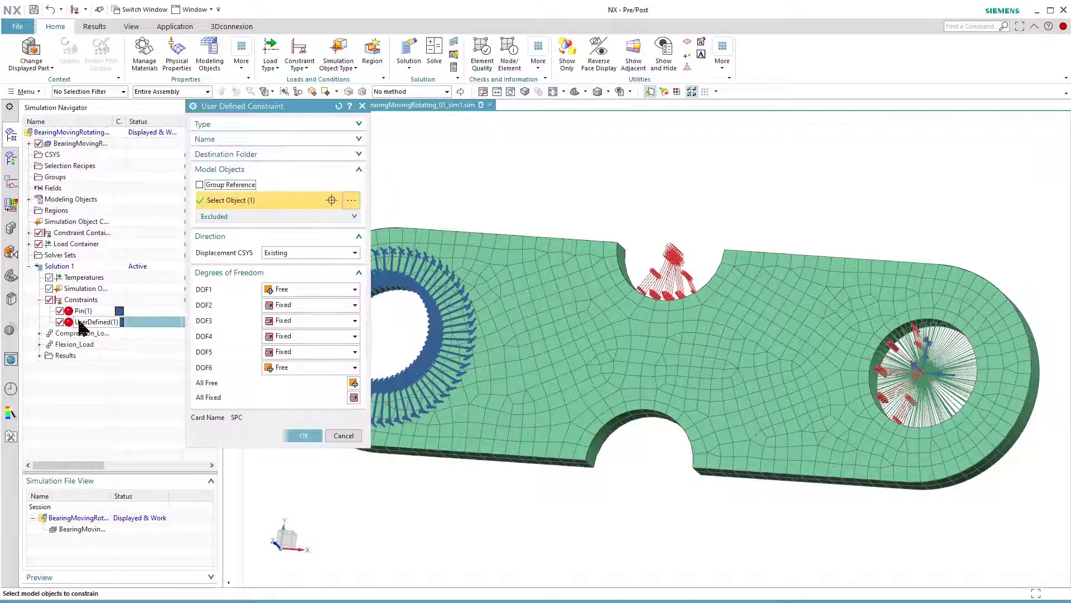
click(289, 368)
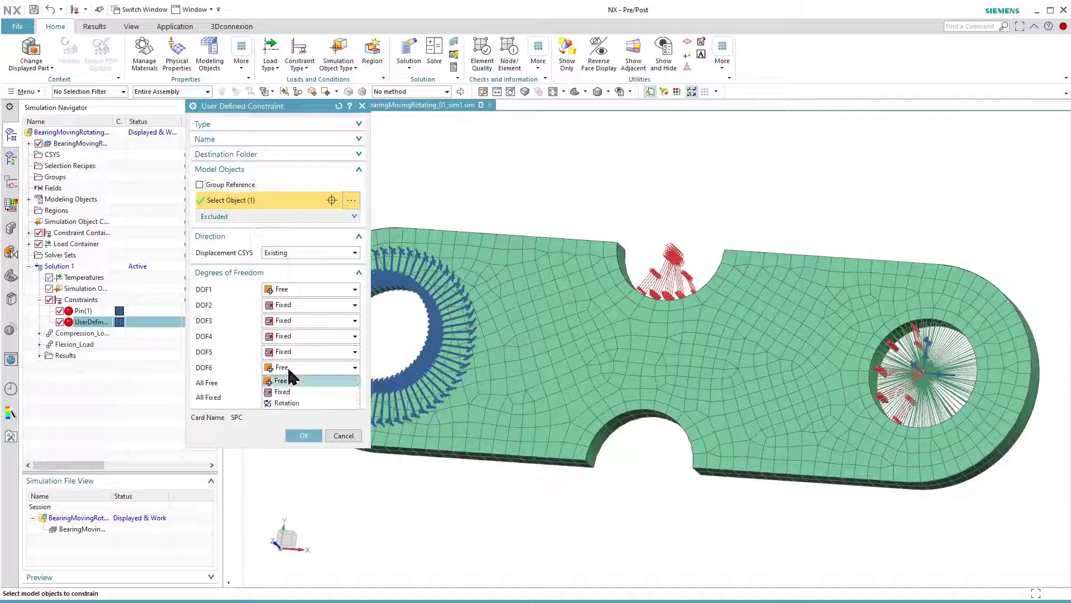
click(288, 380)
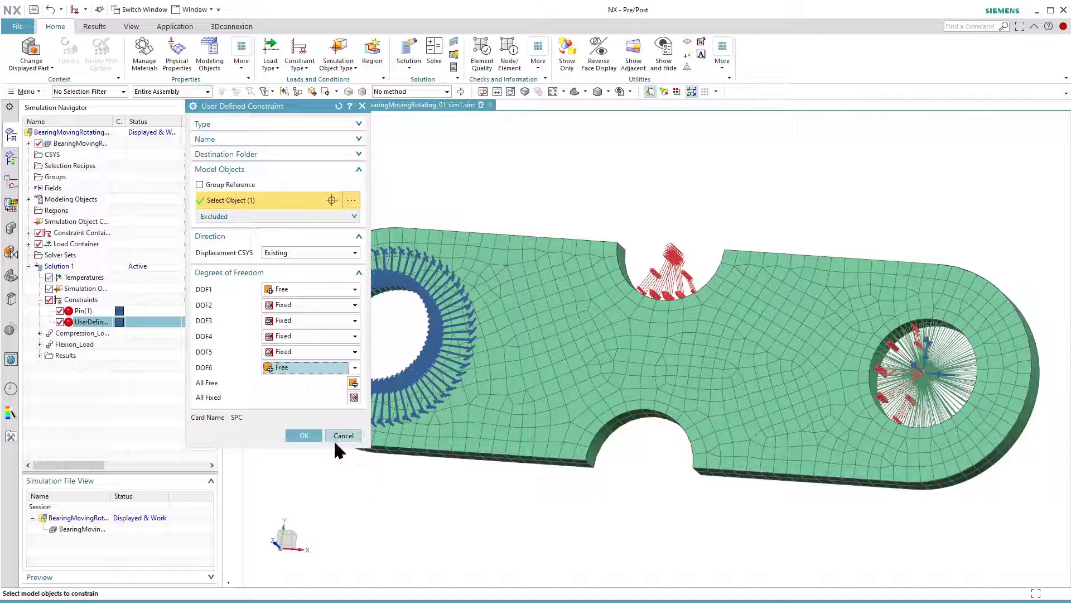
click(306, 436)
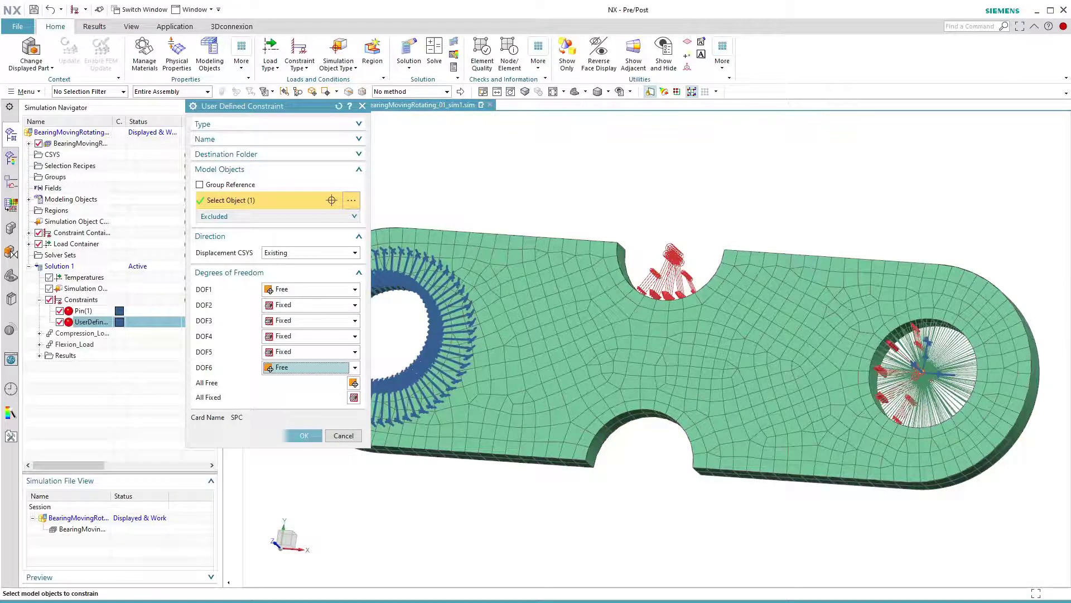